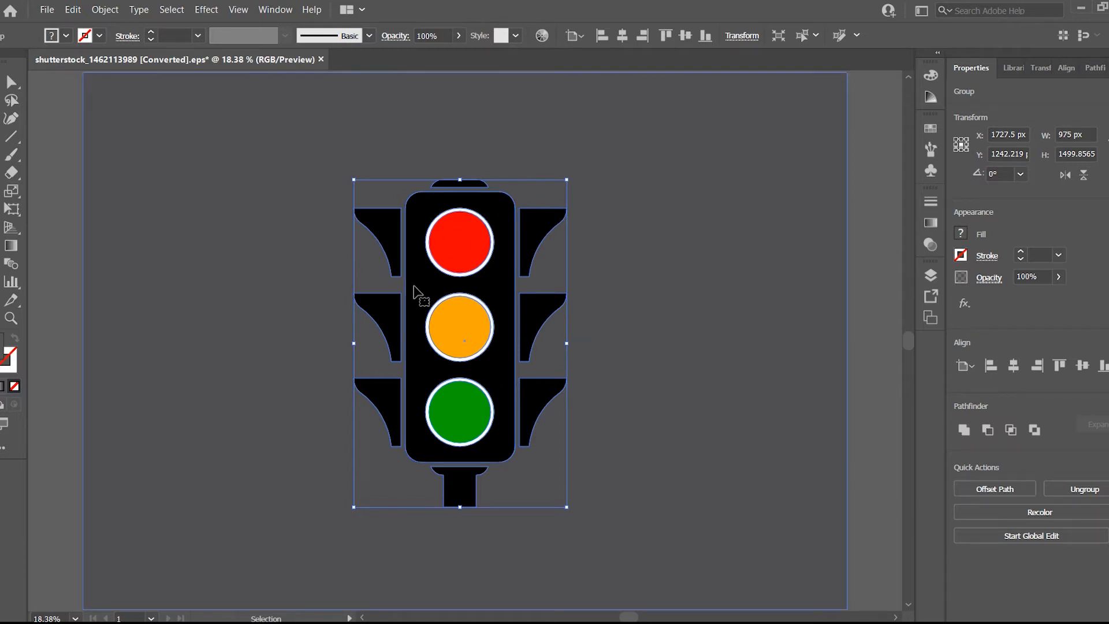
Show the document's layers and check what BG and Traffic_Signal contain by toggling each layer's visibility off and on
left_click(930, 277)
left_click(722, 284)
left_click(721, 285)
left_click(722, 269)
left_click(722, 269)
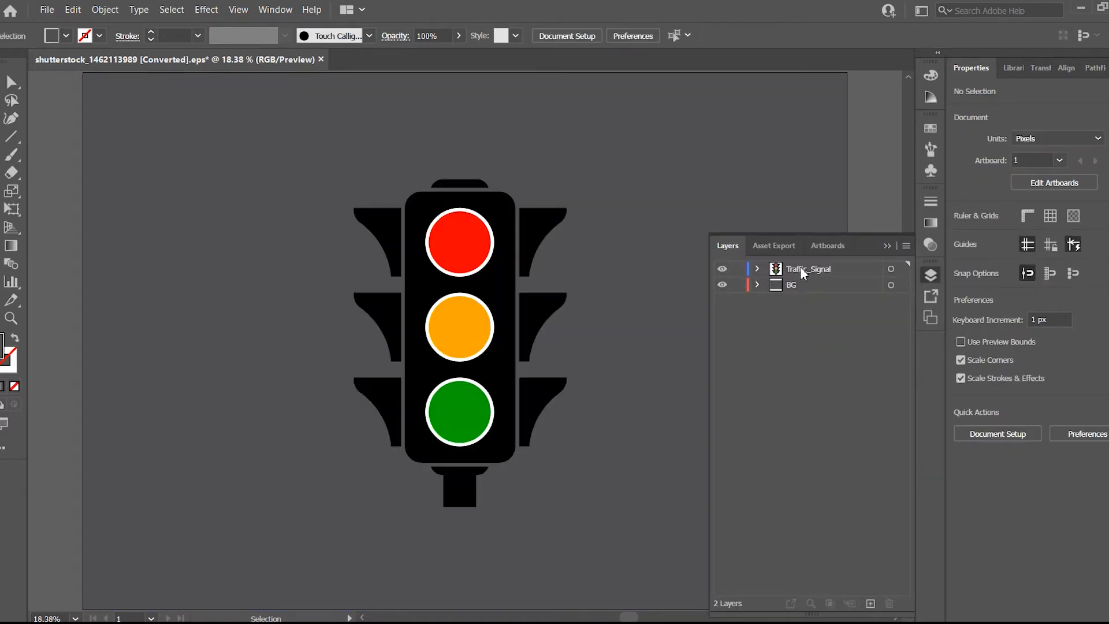
Expand the Traffic_Signal layer and its group to list the individual paths
left_click(802, 271)
left_click(758, 269)
left_click(774, 285)
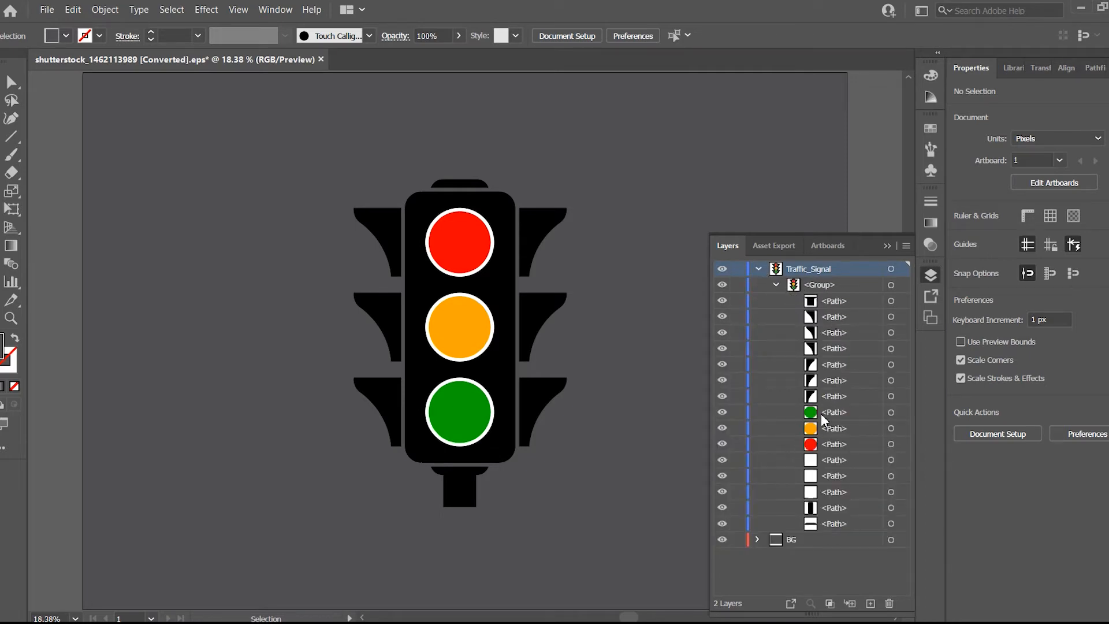
Identify the green, yellow and red light paths in the Traffic_Signal group by toggling their visibility off and on
left_click(821, 413)
left_click(722, 412)
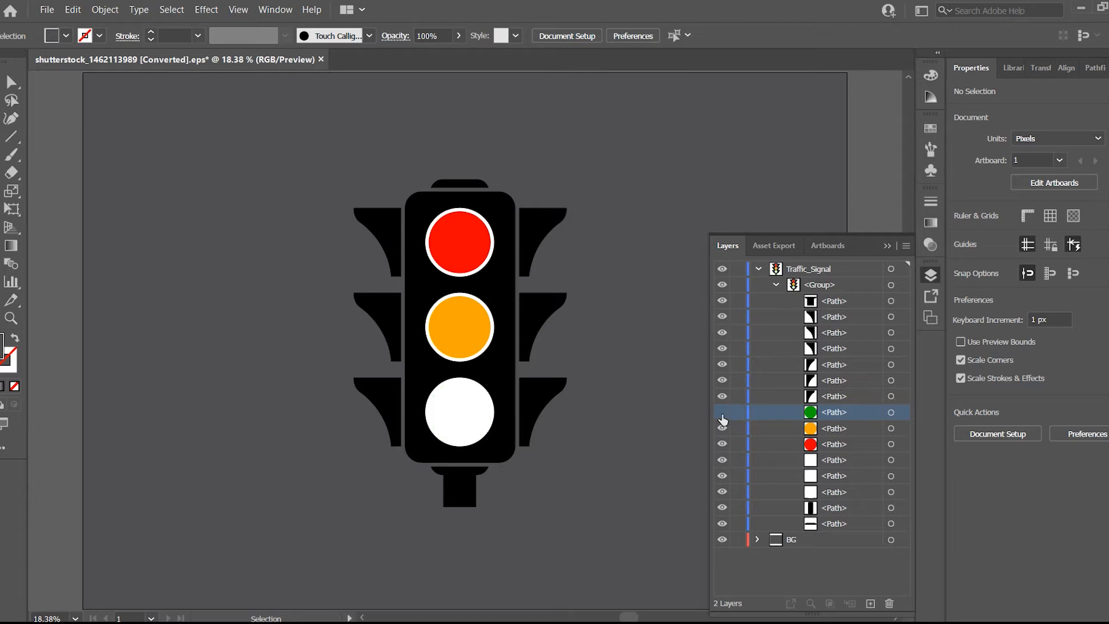
left_click(722, 413)
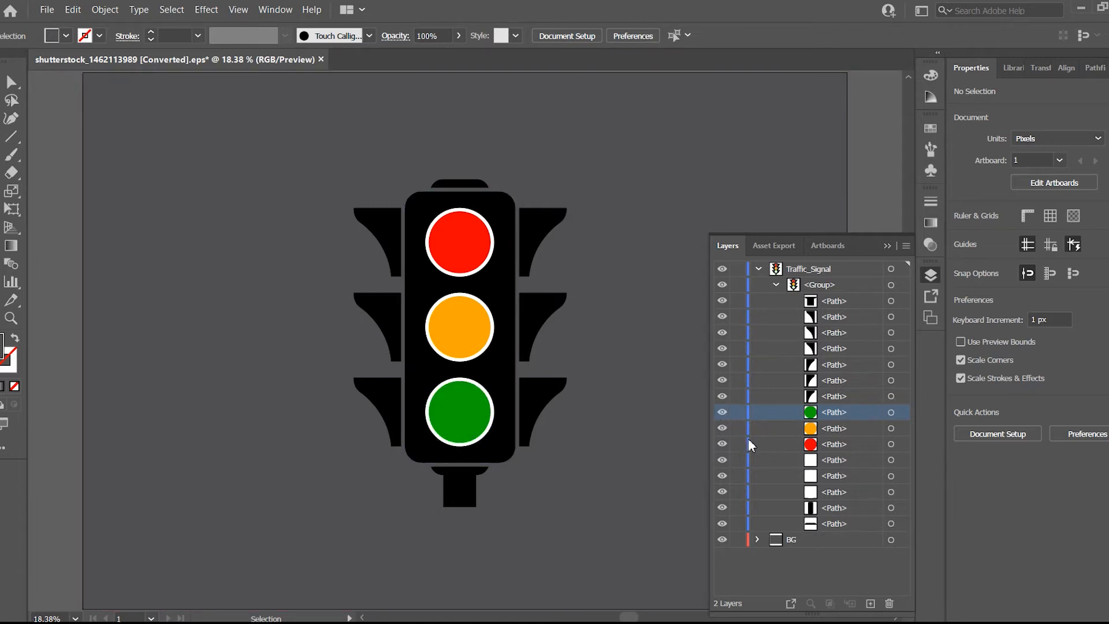
left_click(722, 428)
left_click(723, 428)
left_click(722, 444)
left_click(722, 444)
left_click(838, 429)
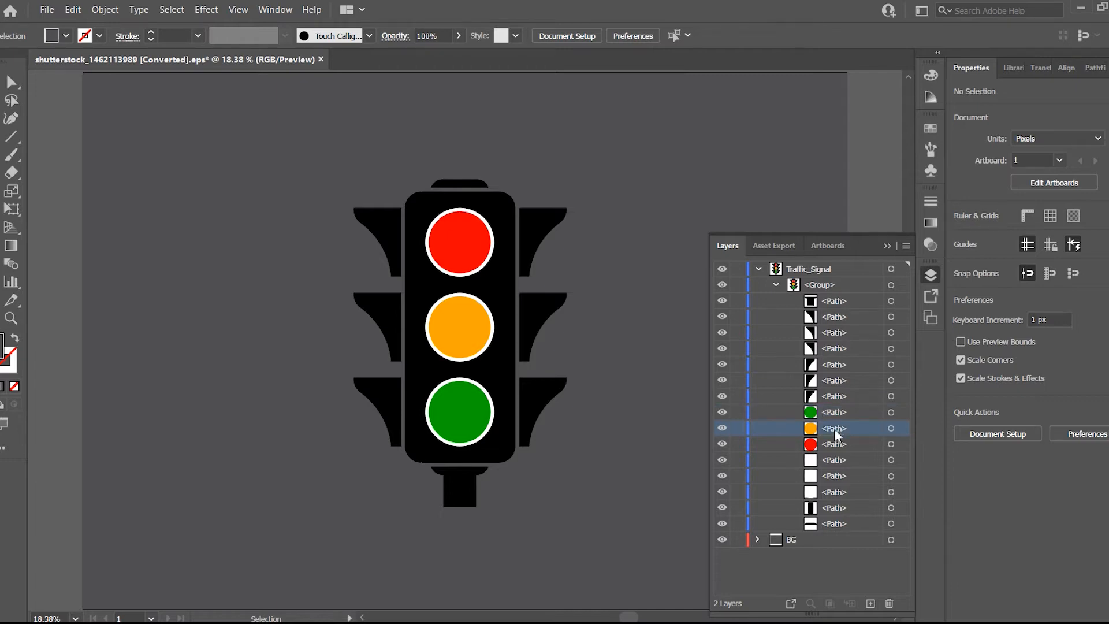
left_click(838, 444)
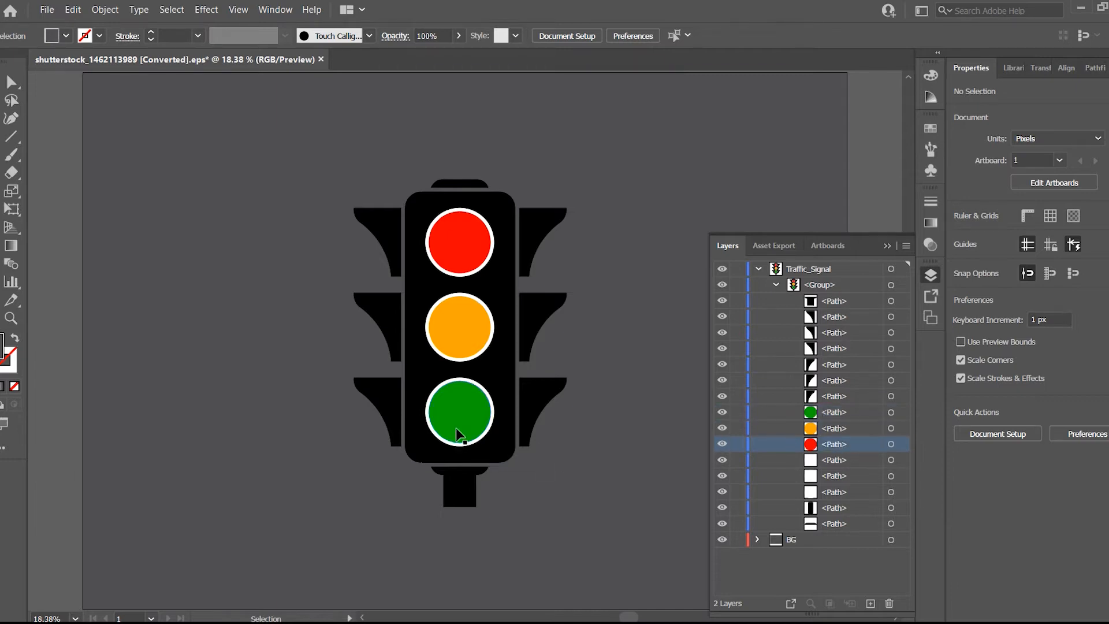
left_click(846, 428)
left_click(837, 414)
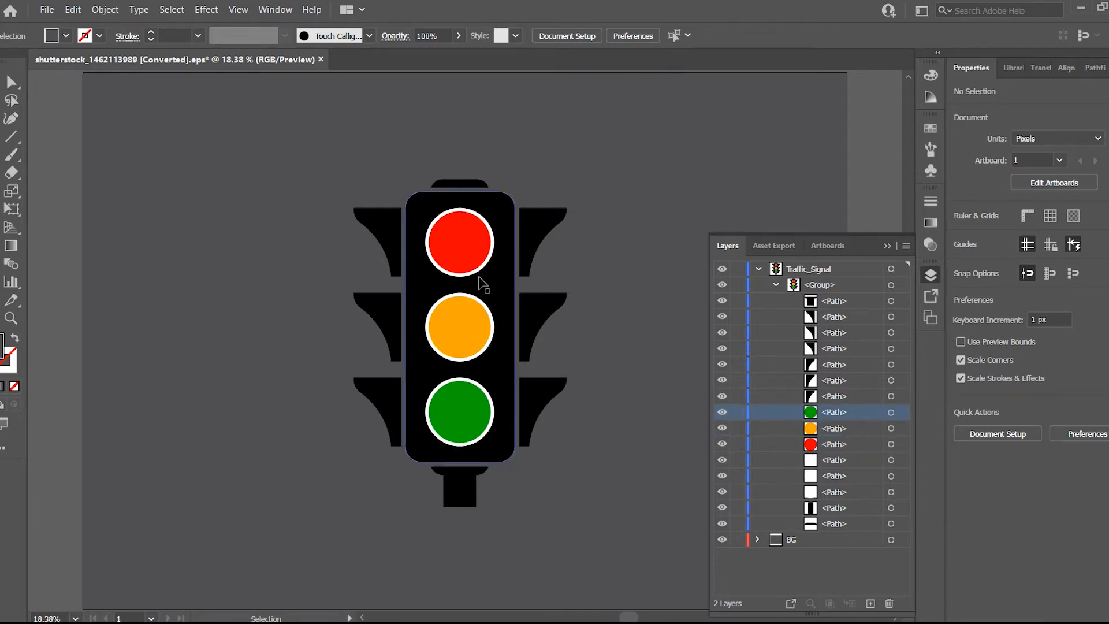
Isolate the white circle behind the red light inside the traffic signal group and hide it
left_click(444, 280)
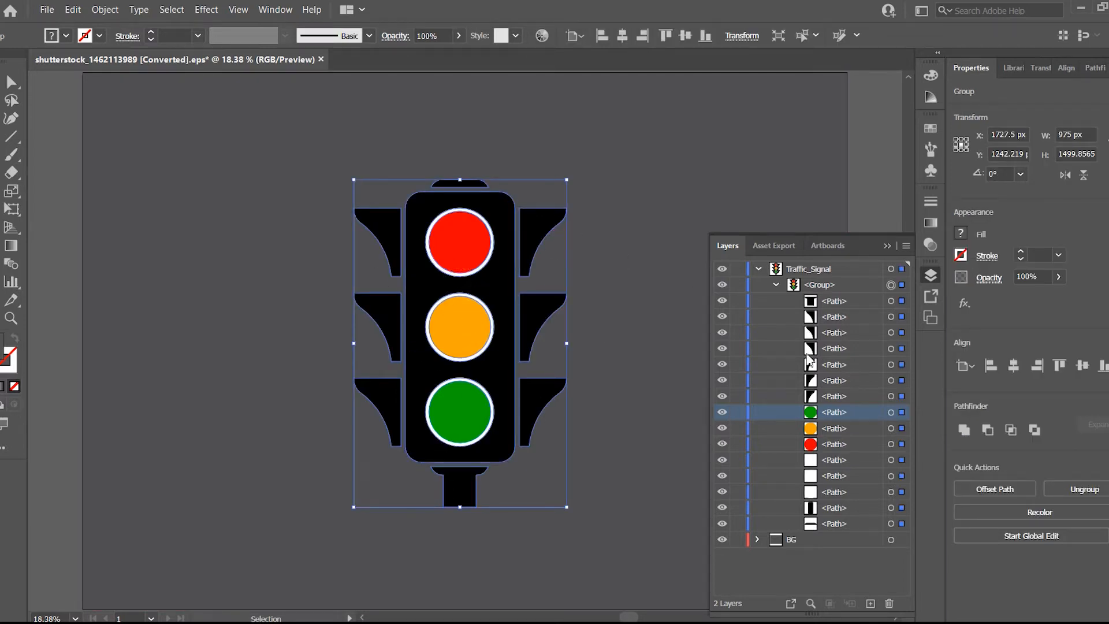
double_click(437, 274)
left_click(435, 267)
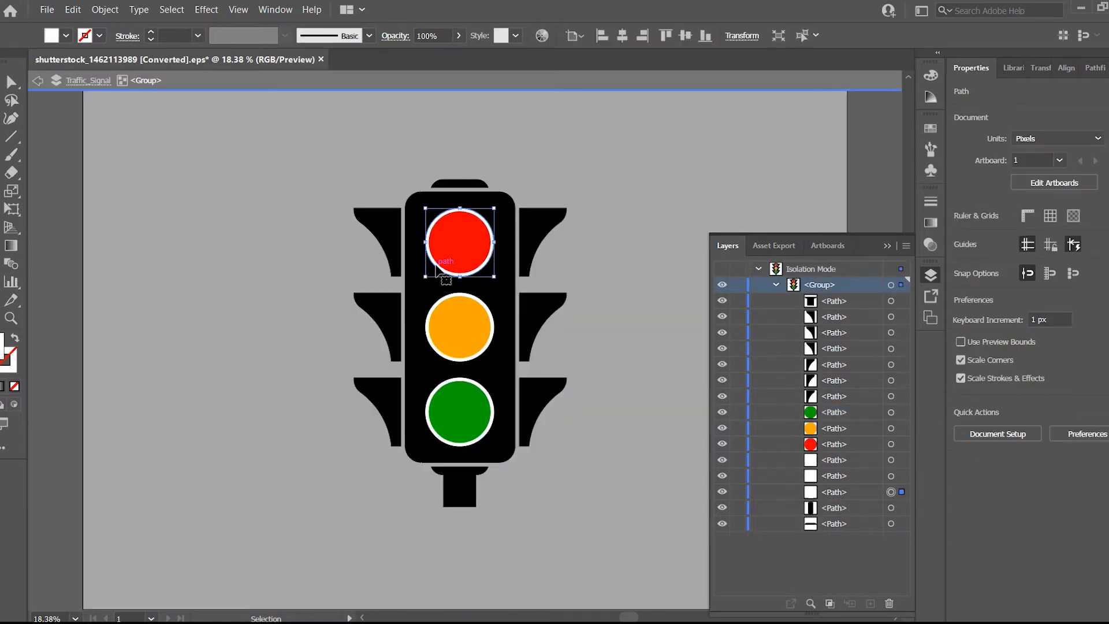
double_click(437, 268)
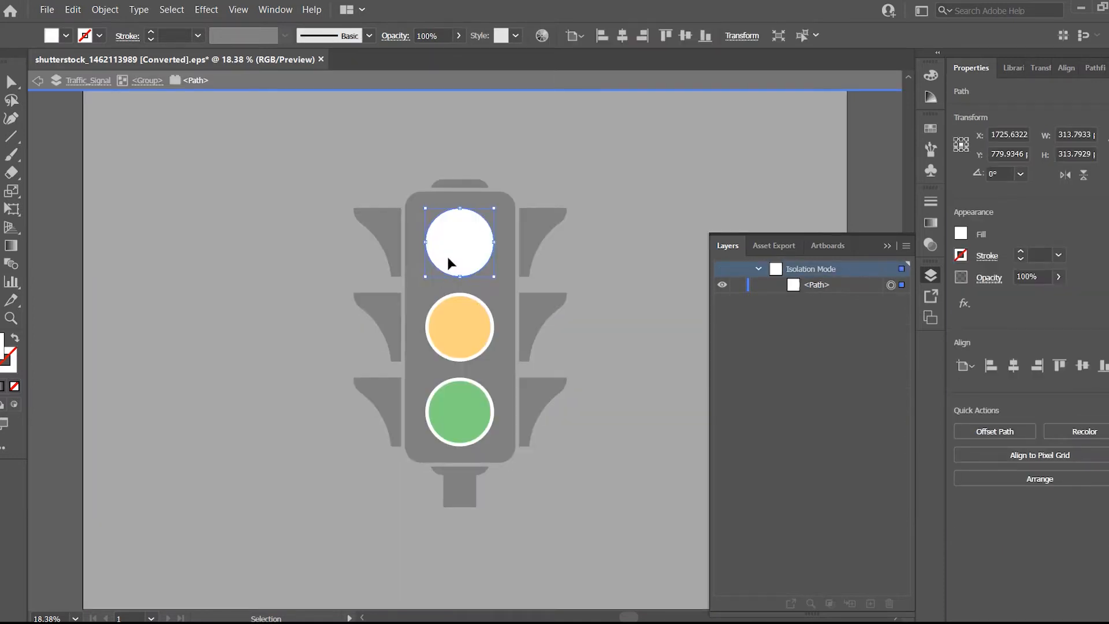
left_click(832, 284)
left_click(723, 285)
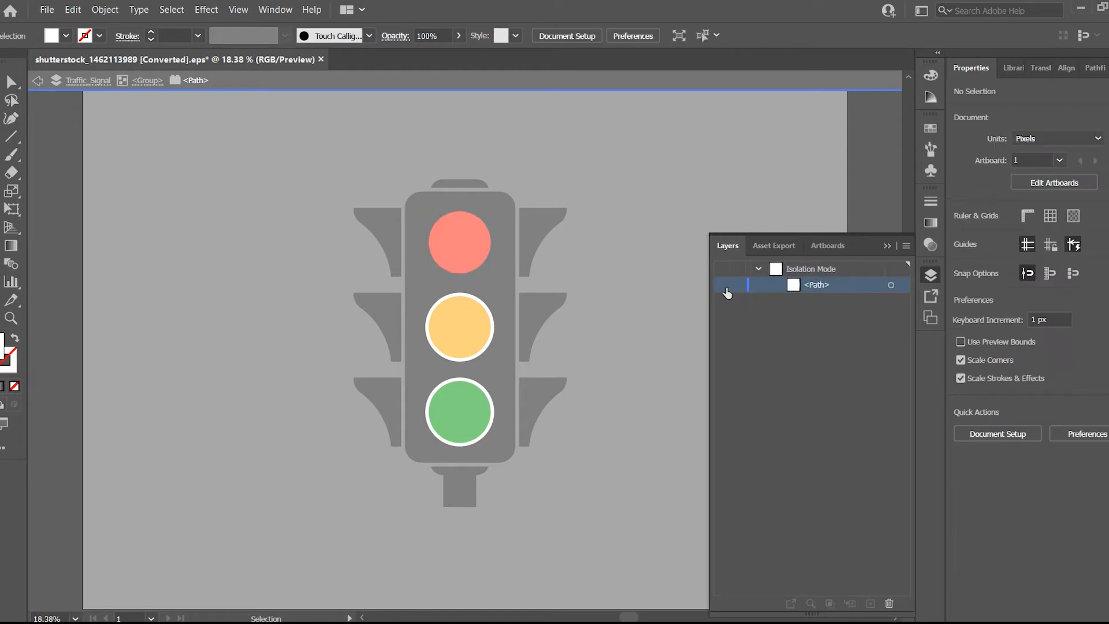
Isolate the white circle behind the yellow light, hide it, and leave isolation mode
double_click(490, 342)
left_click(491, 345)
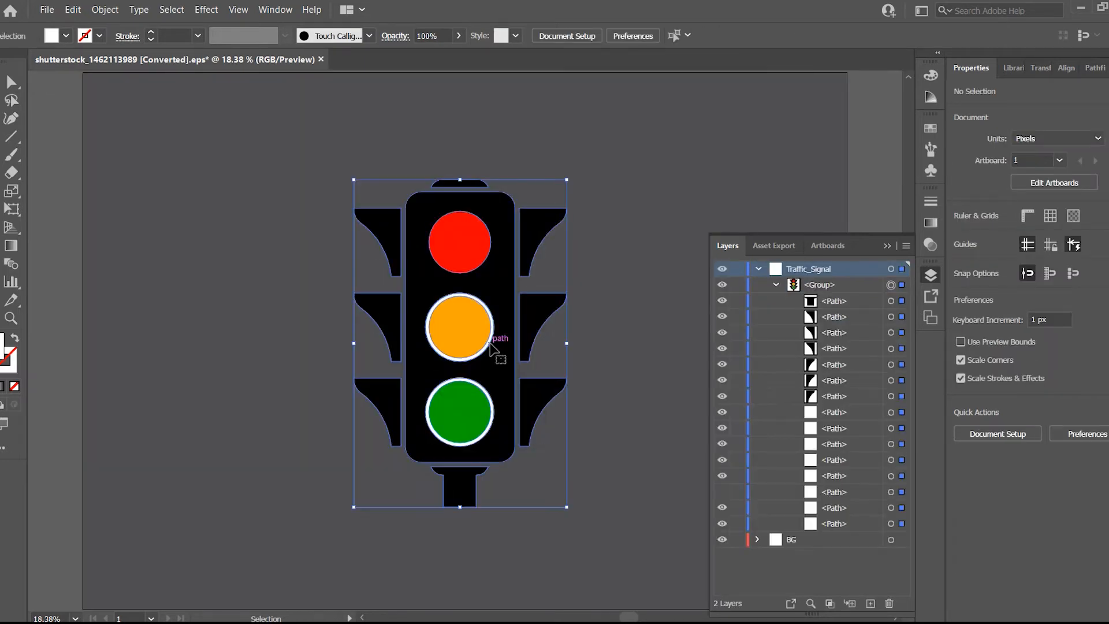
double_click(478, 354)
left_click(478, 353)
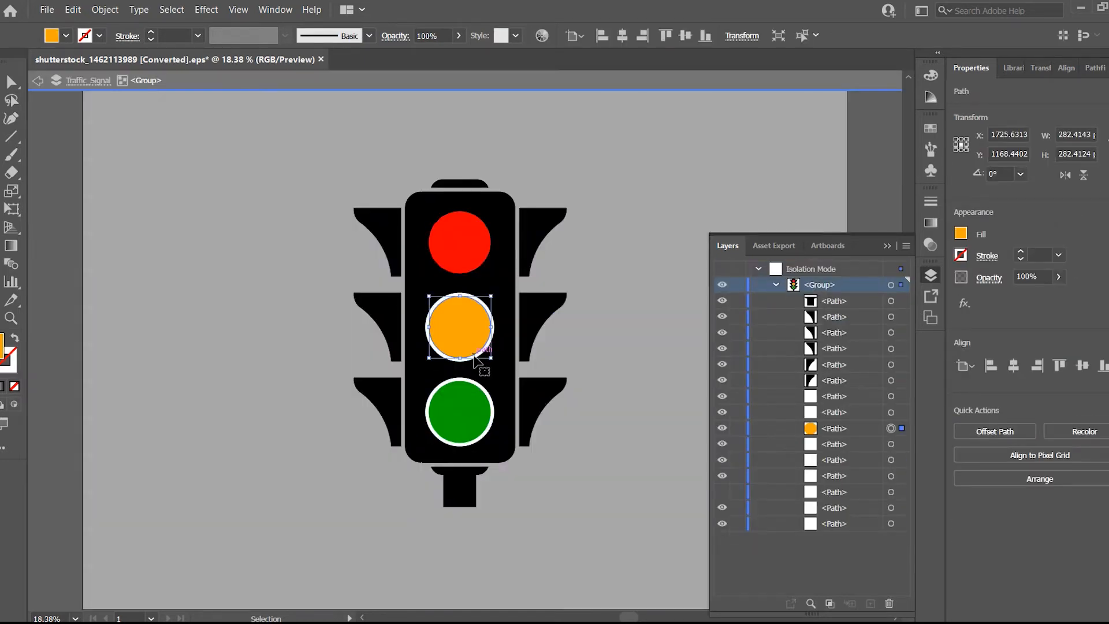
double_click(428, 340)
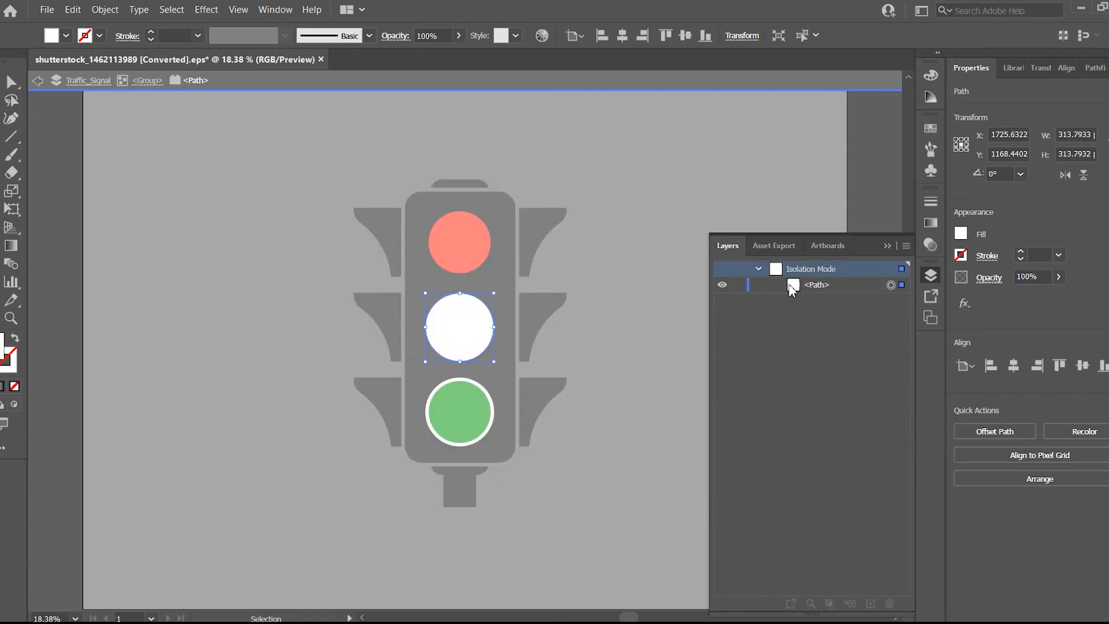
left_click(497, 441)
double_click(467, 418)
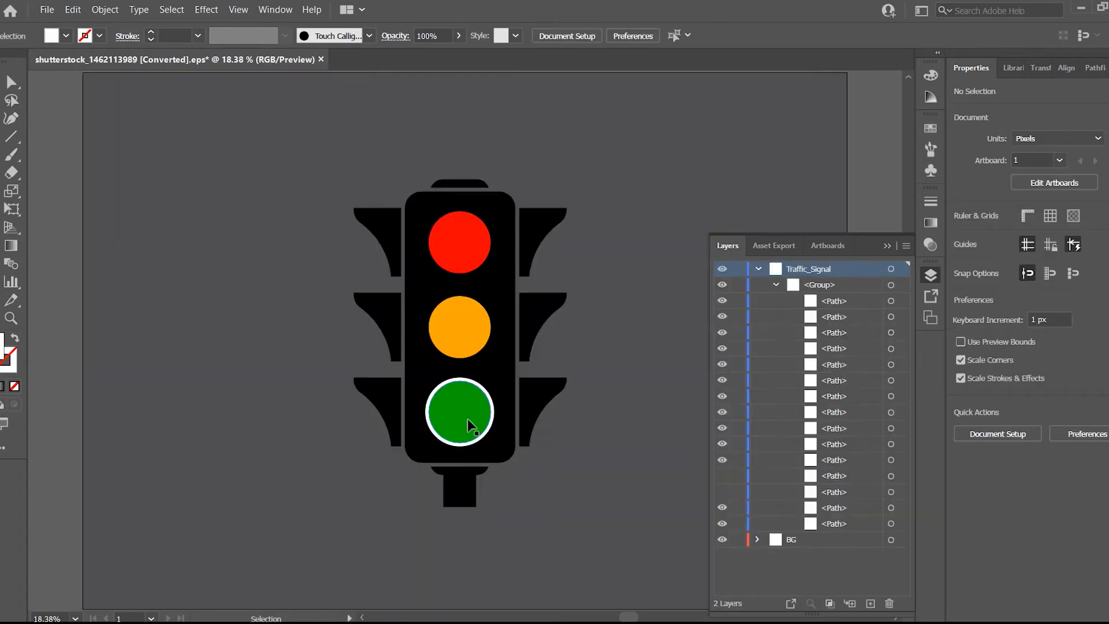
Isolate the white circle behind the green light, hide it, and return to the full artwork
double_click(472, 449)
left_click(462, 446)
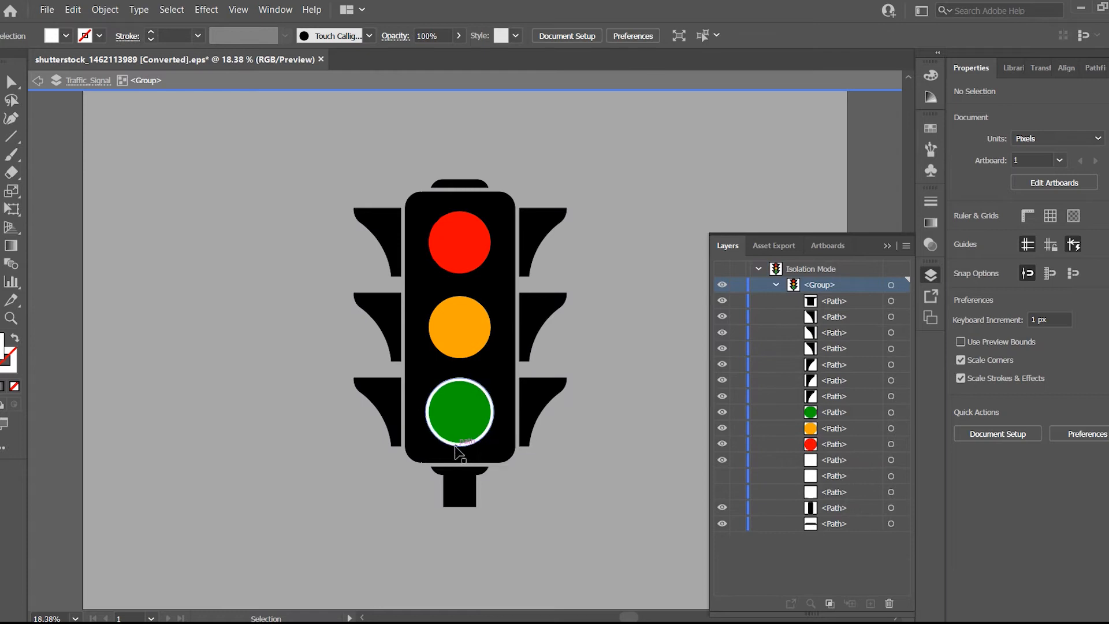
double_click(458, 448)
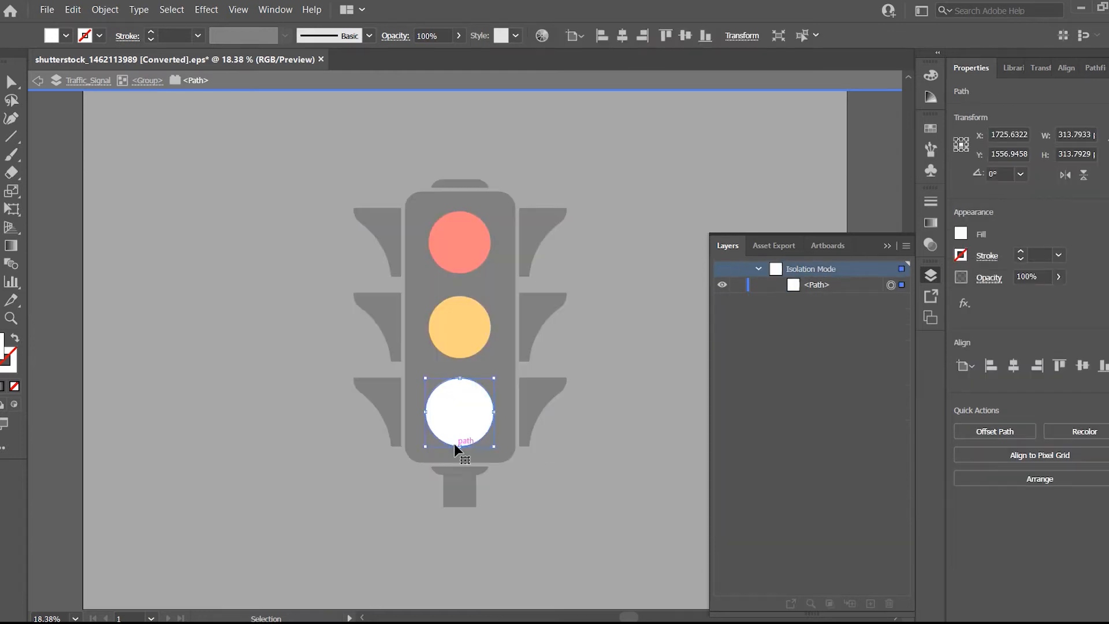
left_click(722, 285)
double_click(868, 183)
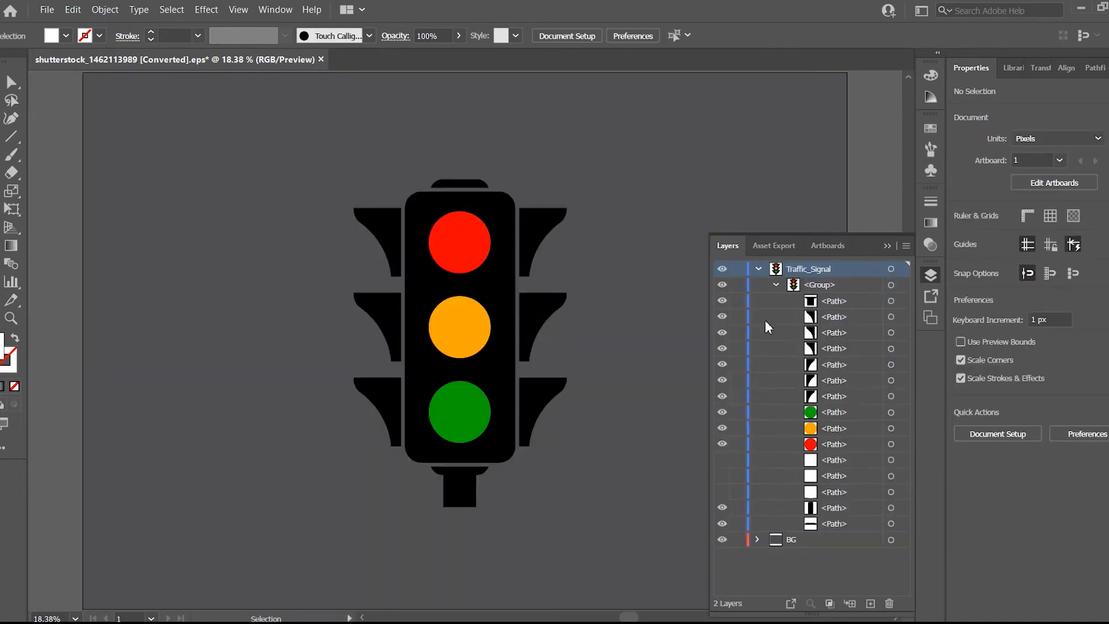
left_click(828, 413)
left_click(834, 428)
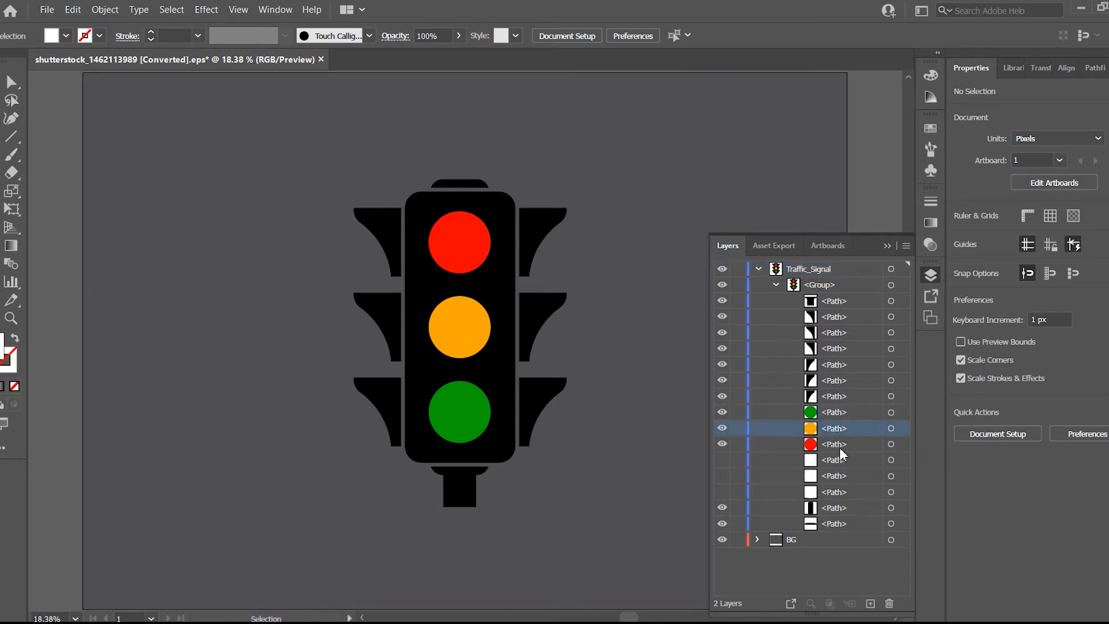
left_click(838, 445)
Create a new layer above Traffic_Signal and name it Red Light
left_click(814, 573)
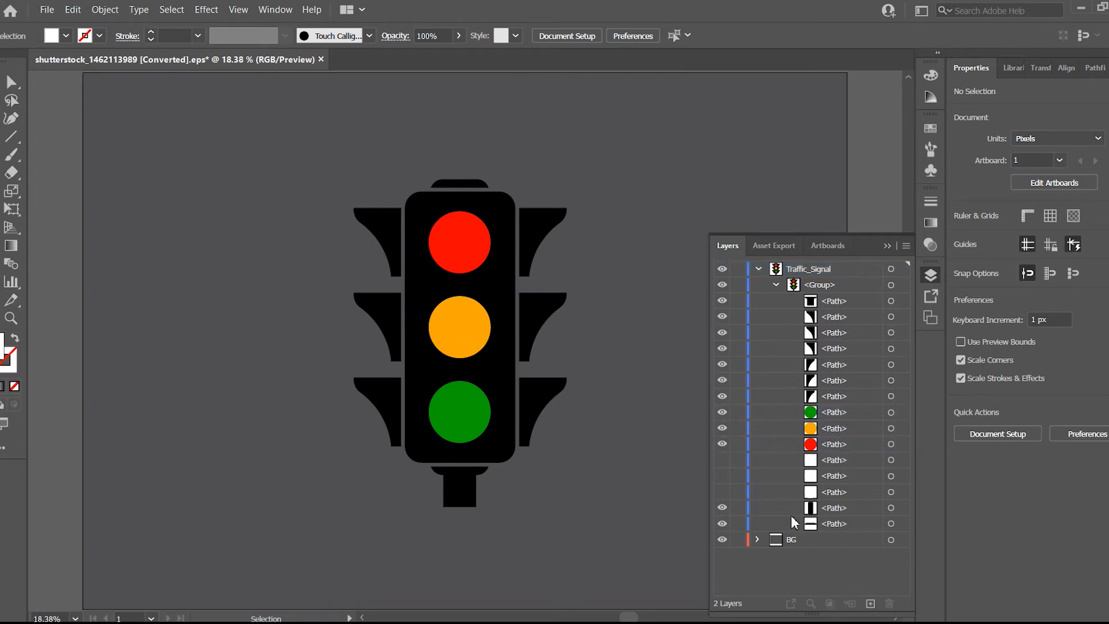
left_click(869, 605)
double_click(794, 270)
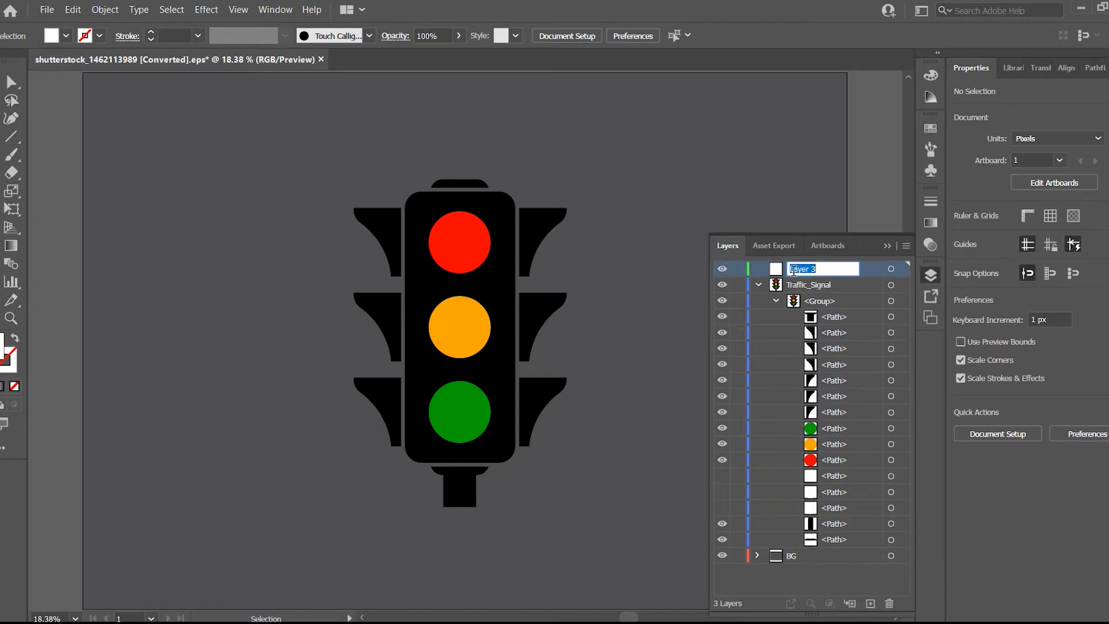
type("Red Light")
key("Return")
Move the red circle path into the Red Light layer and check it by toggling that layer's visibility
left_click(832, 462)
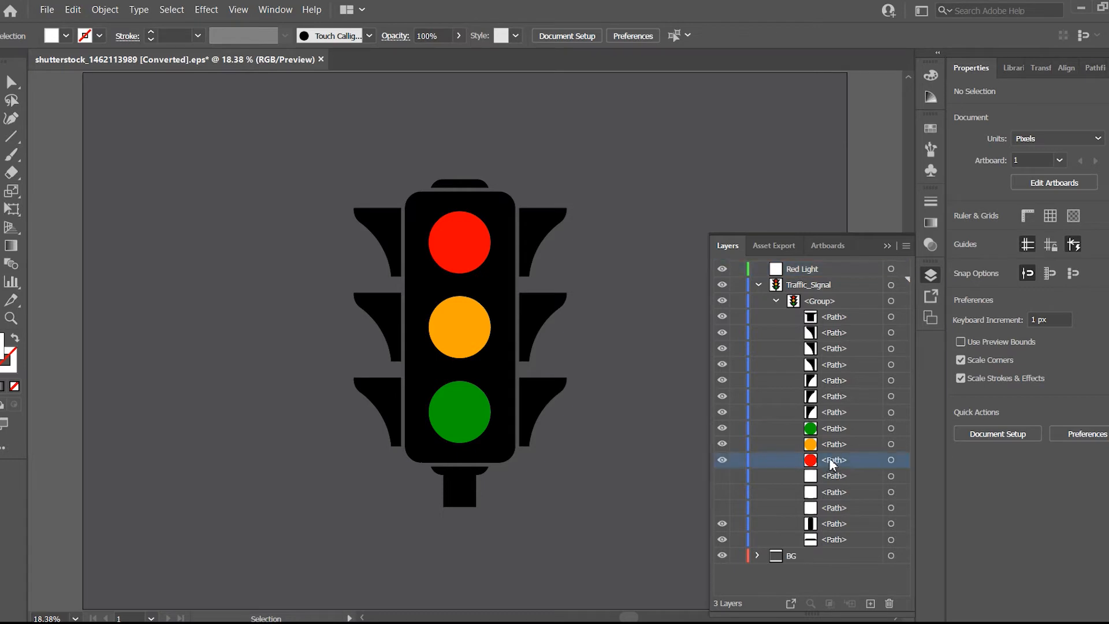
left_click_drag(839, 468, 792, 270)
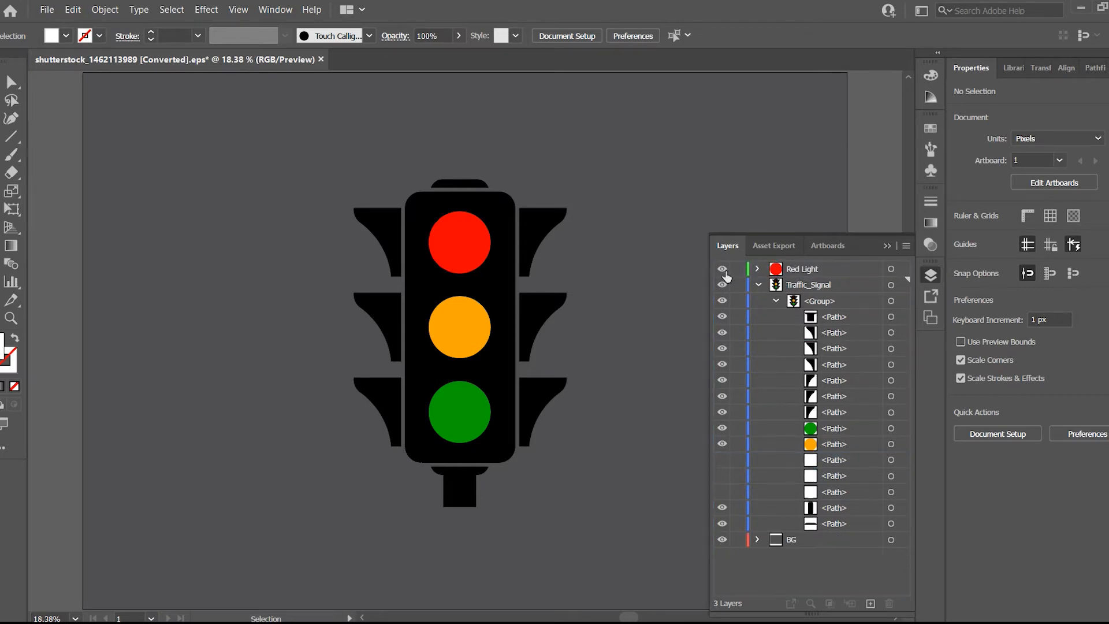
left_click(758, 285)
left_click(794, 273)
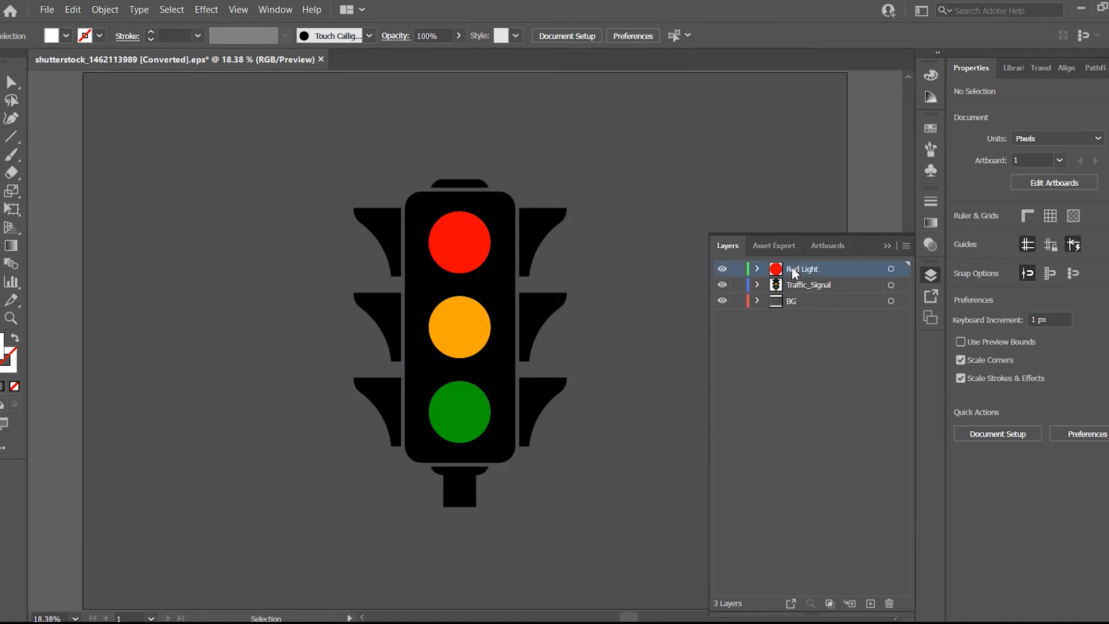
left_click(723, 270)
left_click(723, 269)
Add a new layer between Red Light and Traffic_Signal and name it Yellow Light
left_click(757, 286)
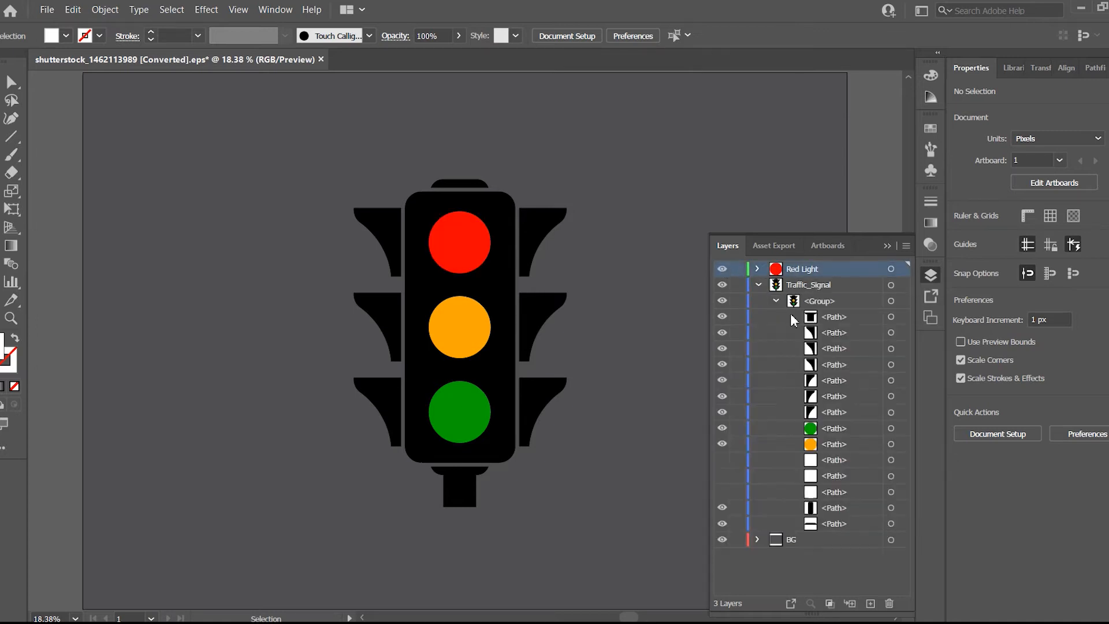
left_click(824, 432)
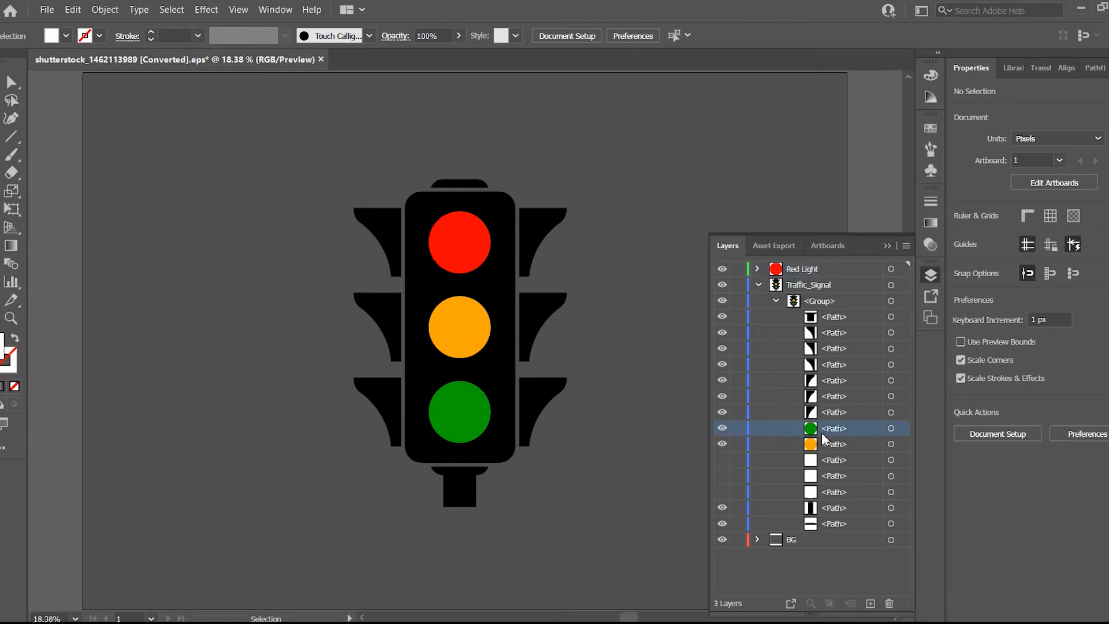
left_click(871, 602)
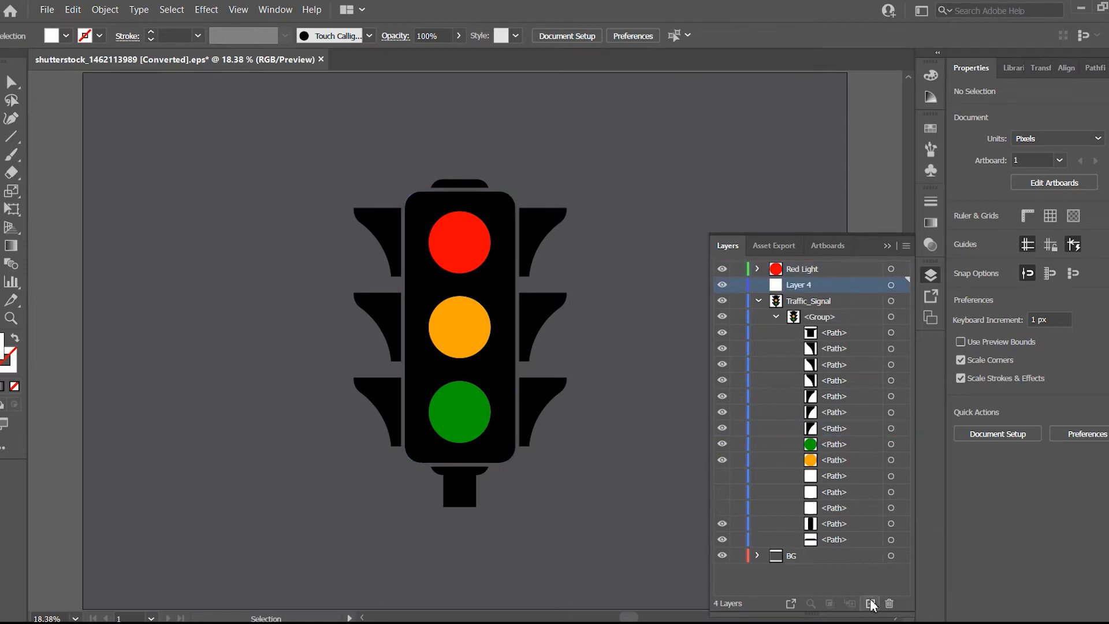
double_click(799, 288)
type("yell")
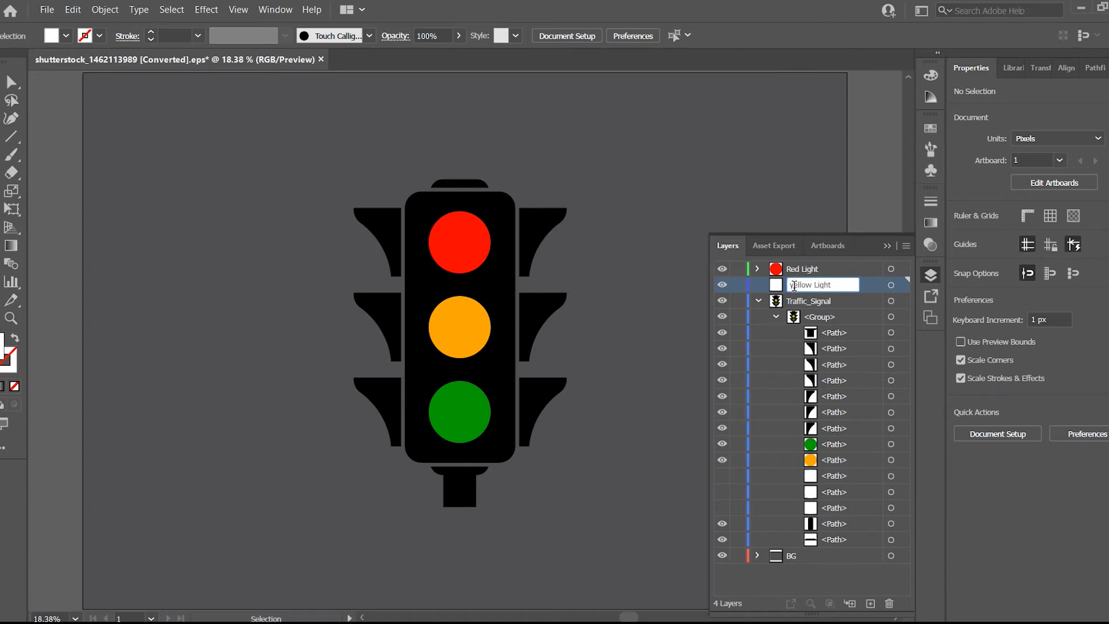
type("ow Light")
key("Return")
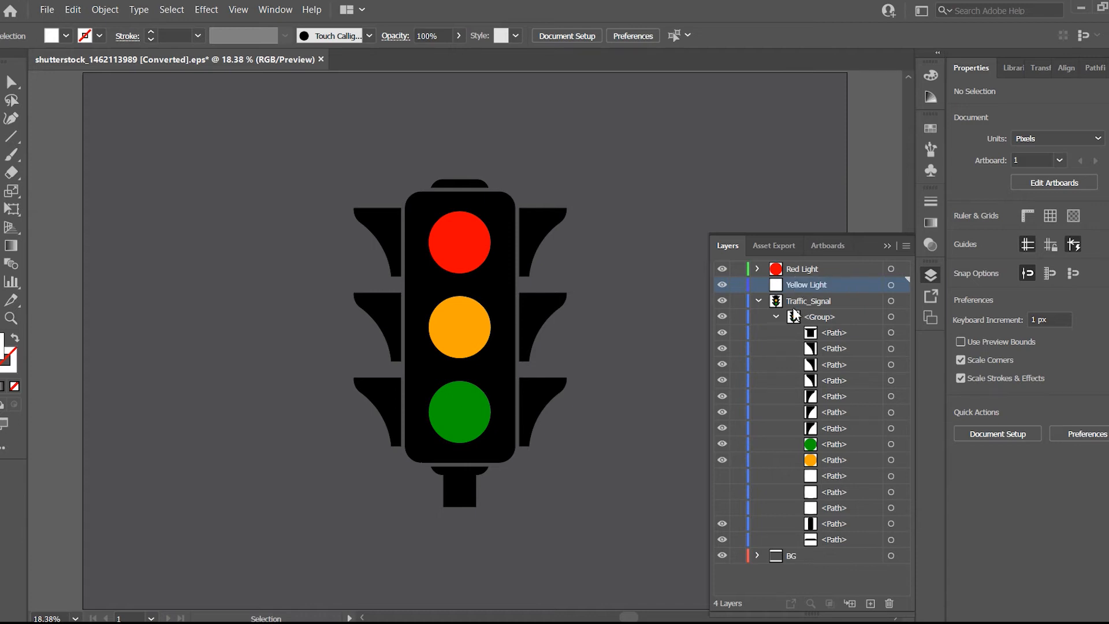
Add another layer directly above Yellow Light and name it Green Light
left_click(871, 603)
double_click(803, 282)
type("Green")
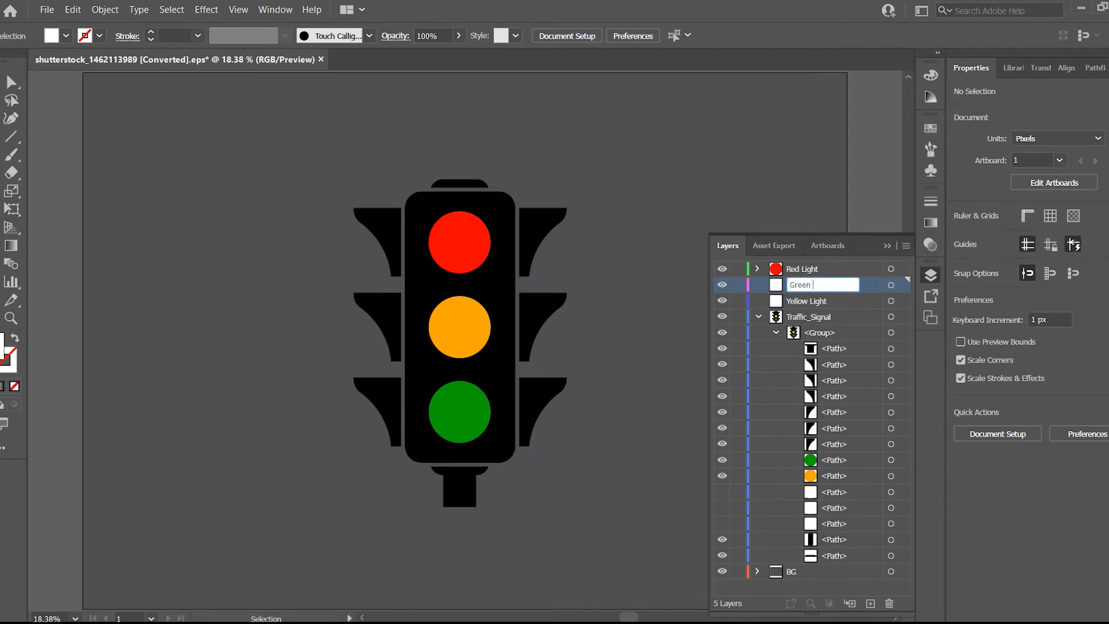
type("Light")
Move the green and yellow circle paths into the Green Light and Yellow Light layers, and collapse Traffic_Signal
left_click(816, 462)
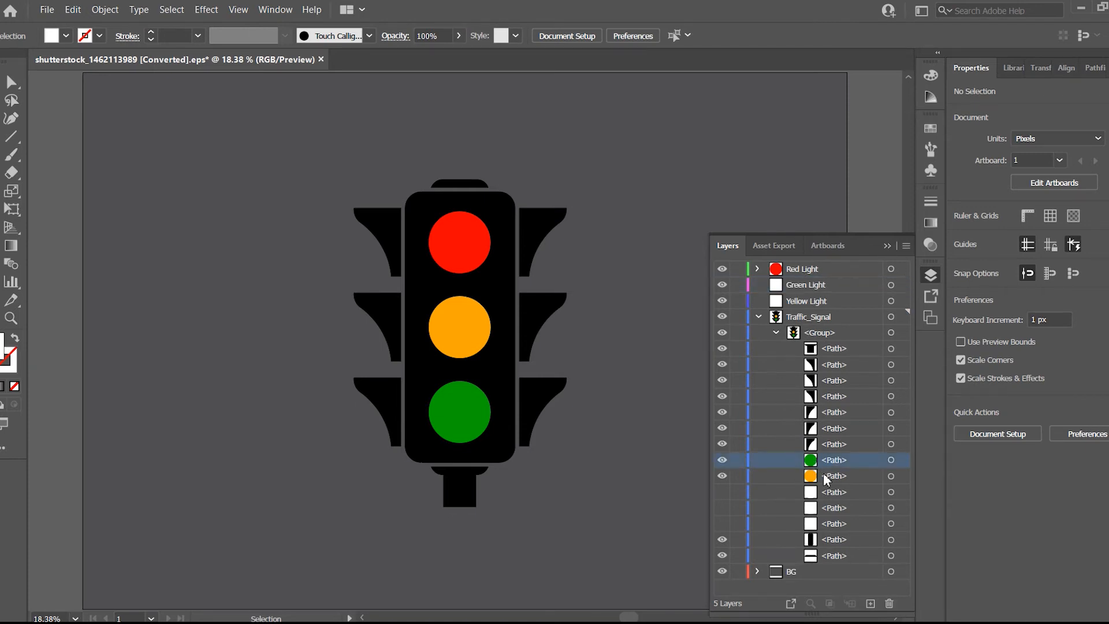
left_click_drag(825, 477, 805, 285)
left_click(758, 317)
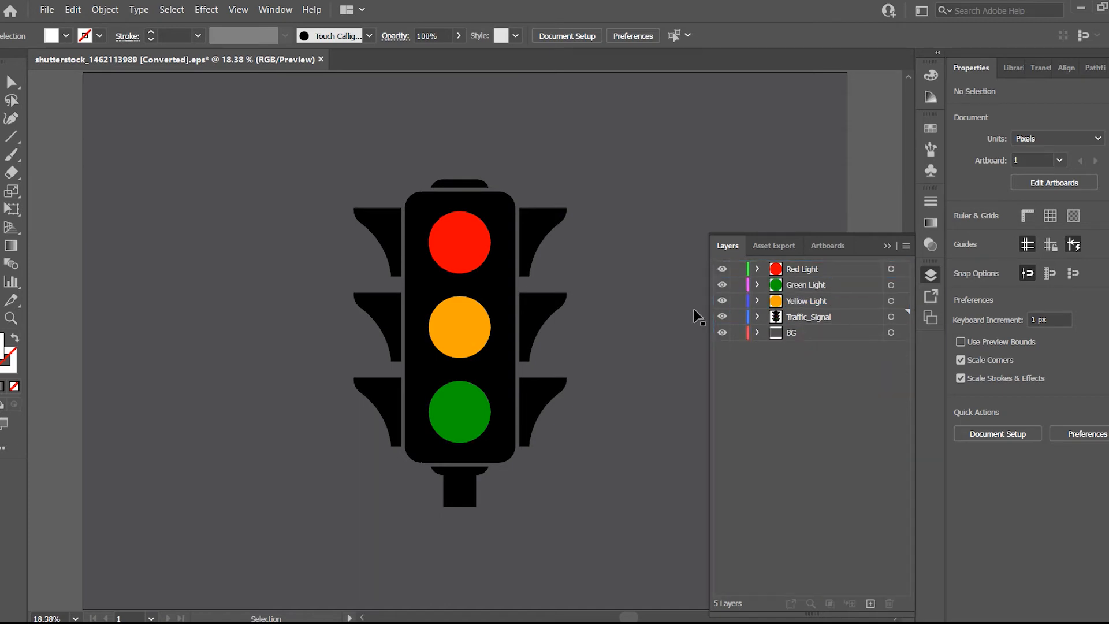
Check the separated layers by toggling the visibility of the lights and the Traffic_Signal layer
mouse_move(723, 269)
left_mouse_down()
mouse_move(723, 305)
mouse_move(723, 268)
left_mouse_up()
left_click(735, 320)
left_click(722, 316)
left_click(723, 316)
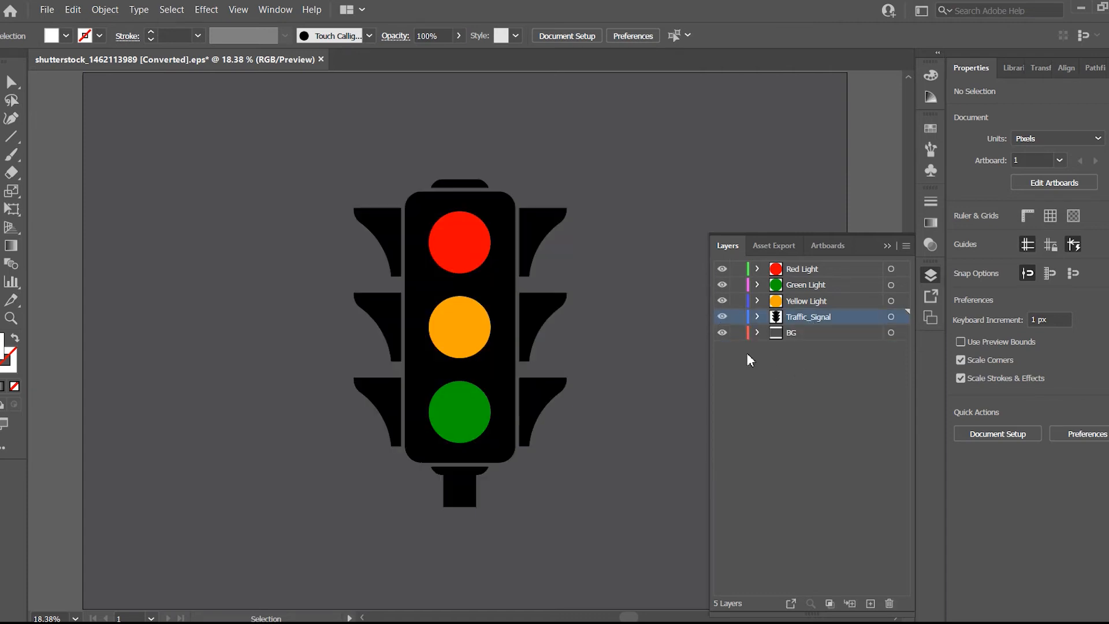
Isolate the Traffic_Signal group, inspect the path of the upper-right visor, and leave isolation mode
left_click(757, 316)
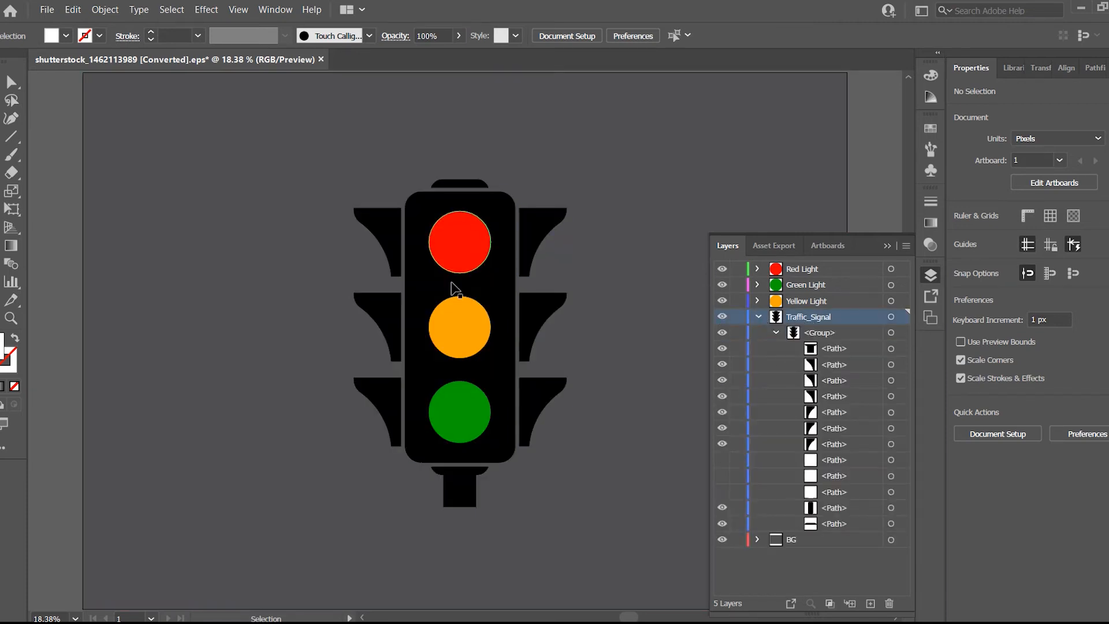
double_click(538, 234)
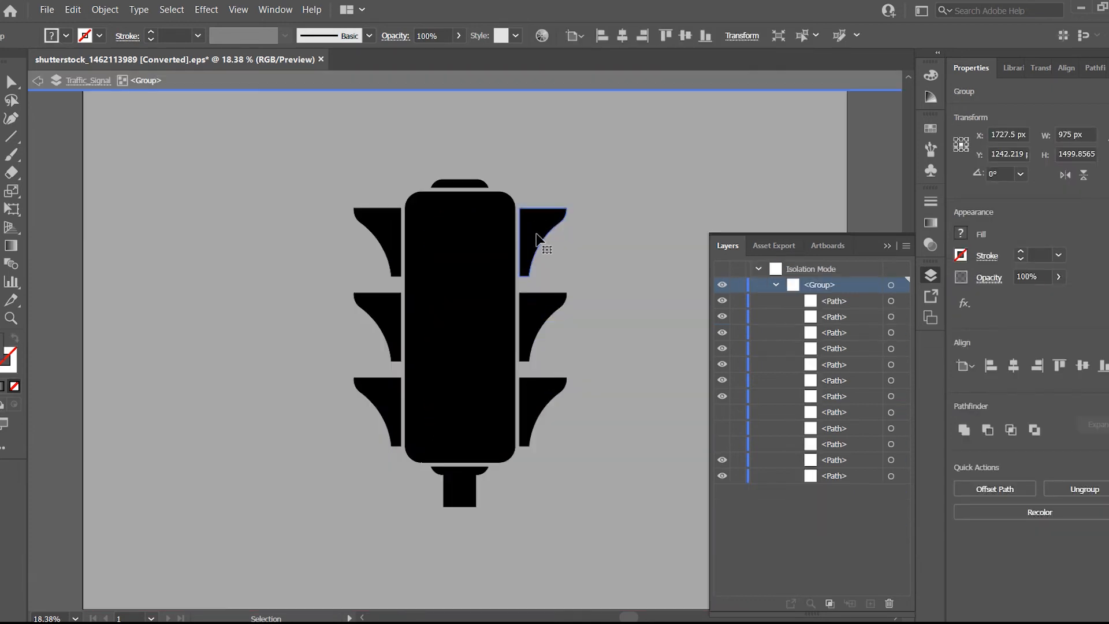
left_click(536, 237)
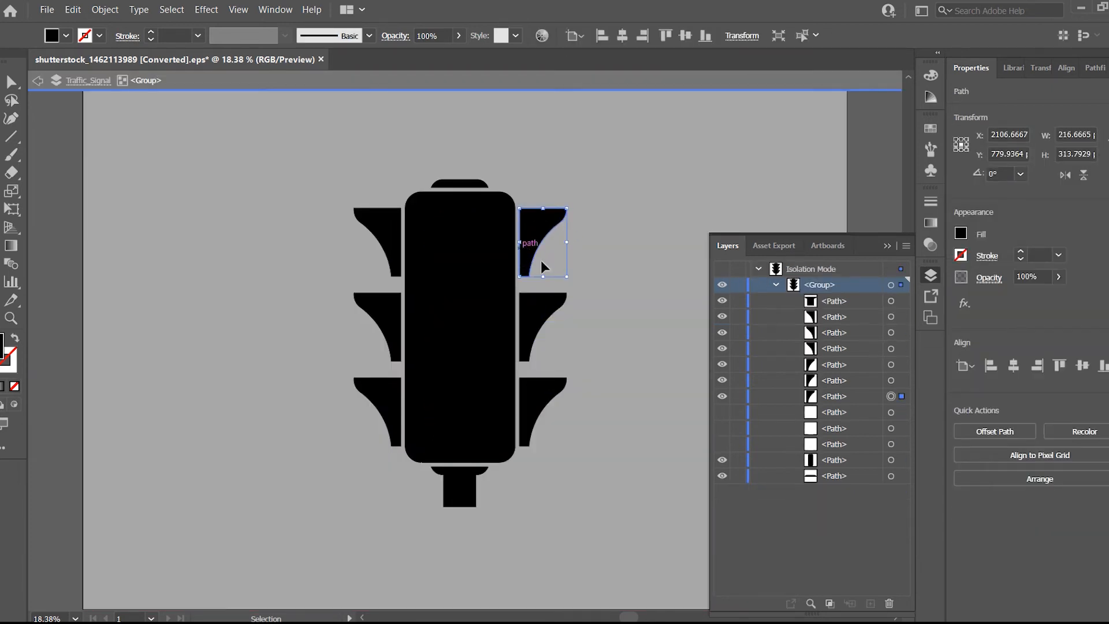
left_click(831, 396)
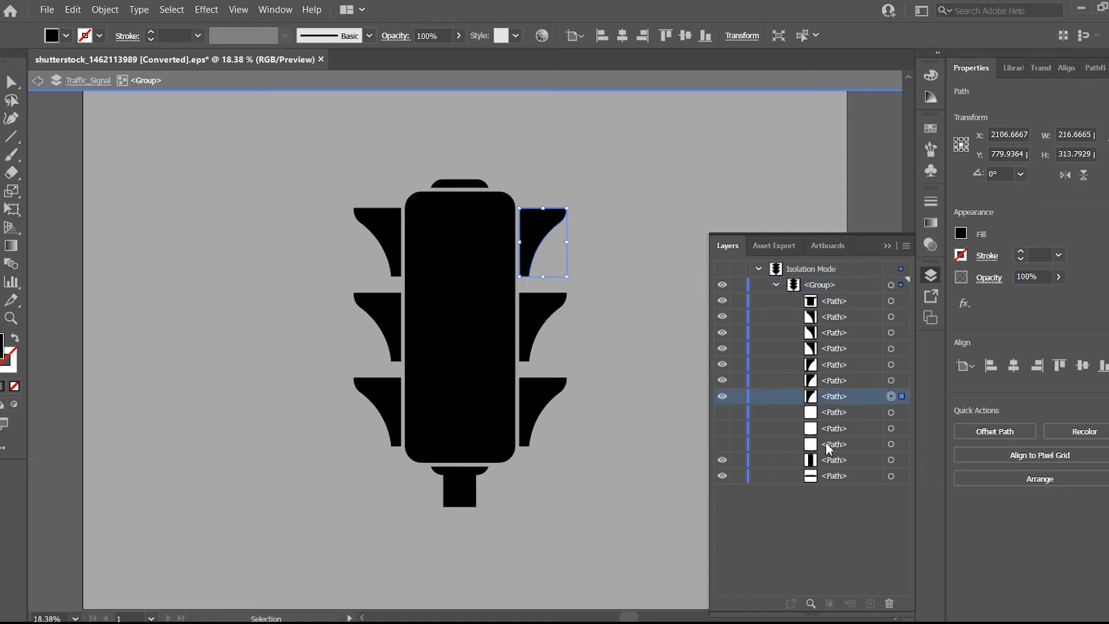
double_click(618, 359)
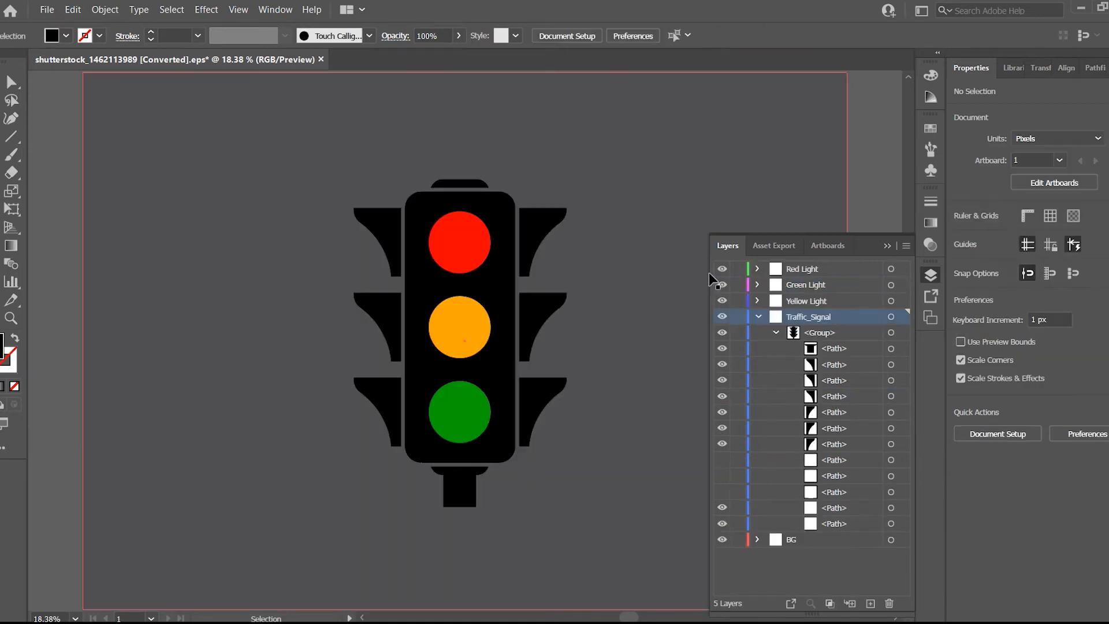
Collapse the Traffic_Signal layer and check the separated layers by toggling the visibility of the lights and the signal body
left_click(759, 316)
left_click_drag(722, 268, 723, 313)
left_click_drag(722, 268, 722, 301)
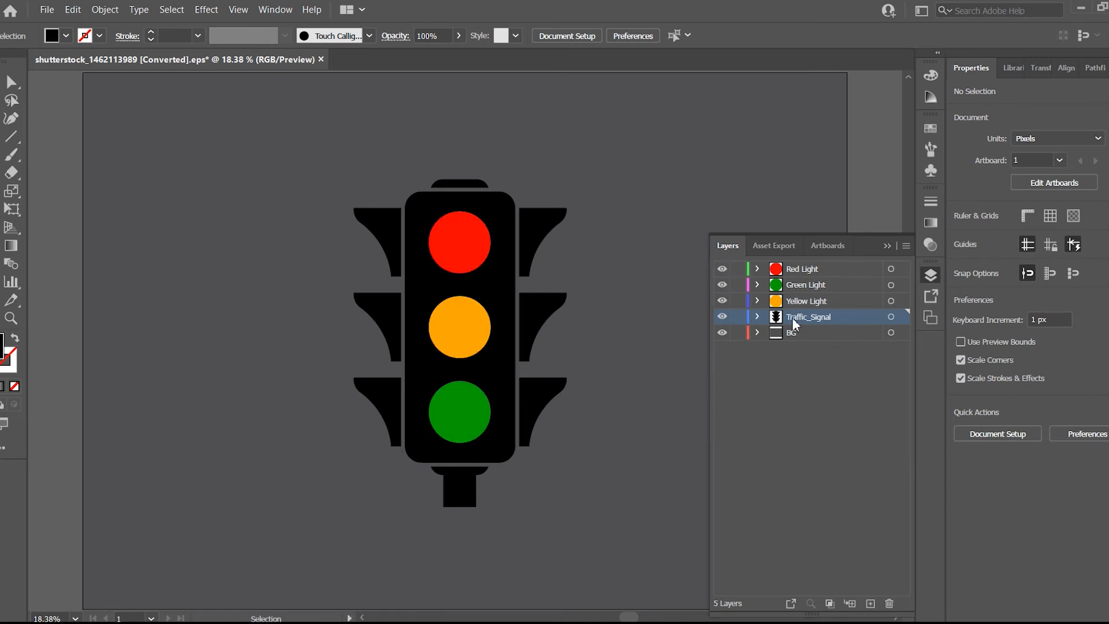
left_click(746, 414)
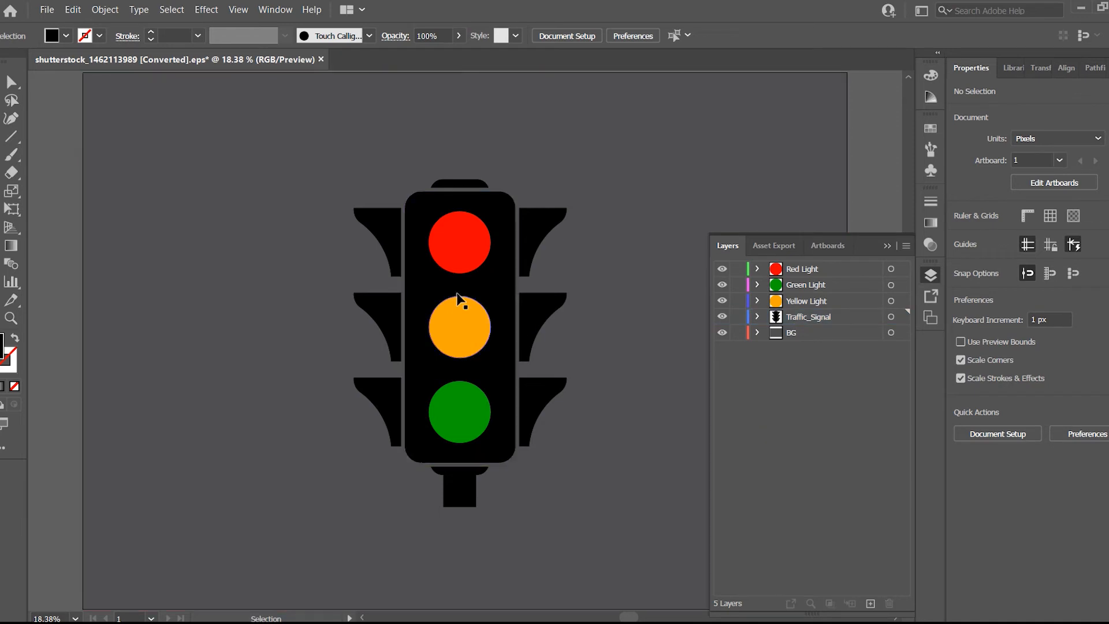
left_click(58, 10)
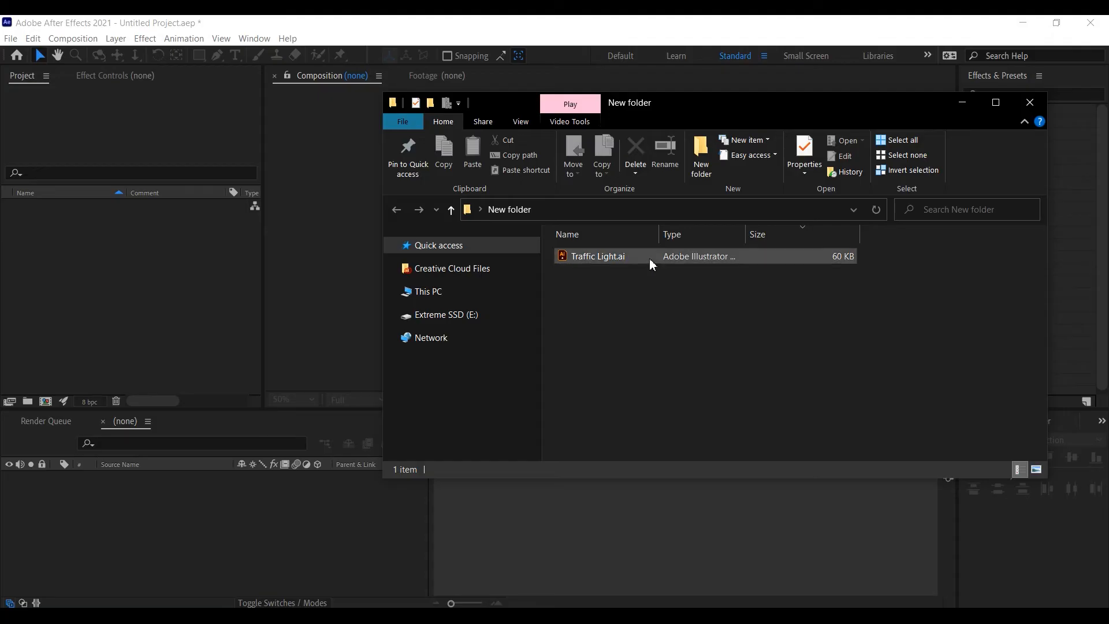
Import Traffic Light.ai into After Effects as a Composition with footage dimensions set to Layer Size
left_click(650, 259)
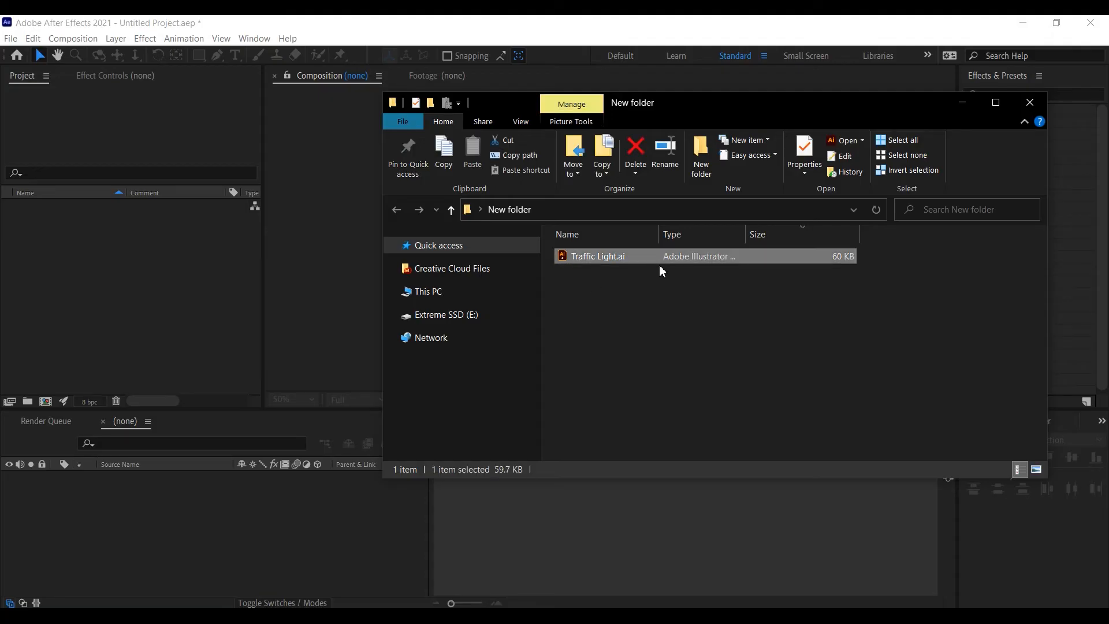
left_click_drag(709, 255, 149, 293)
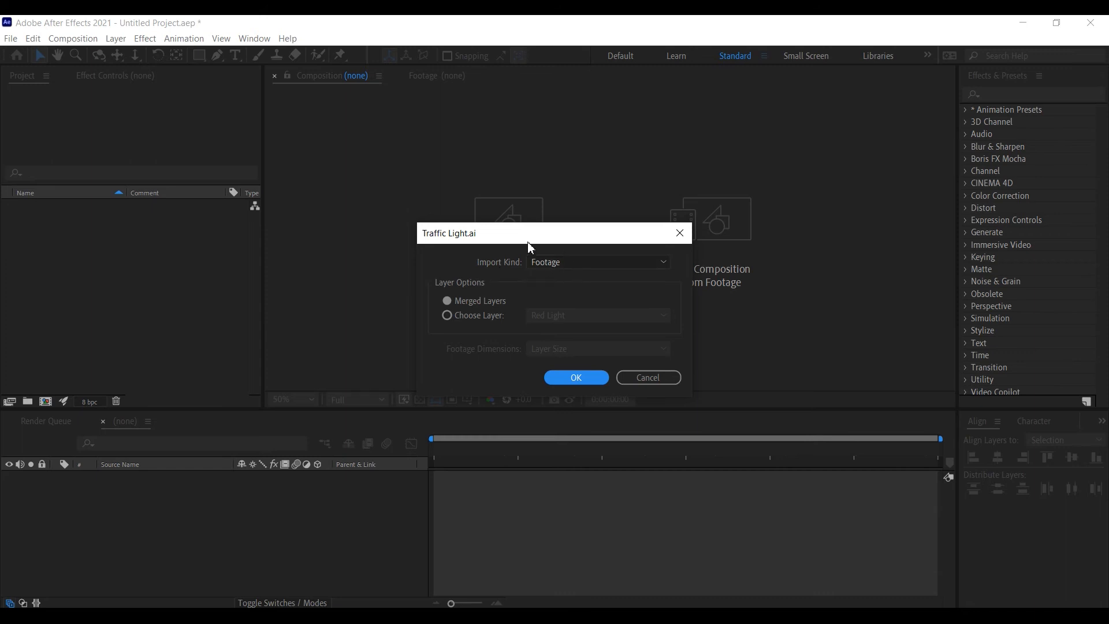
left_click(613, 265)
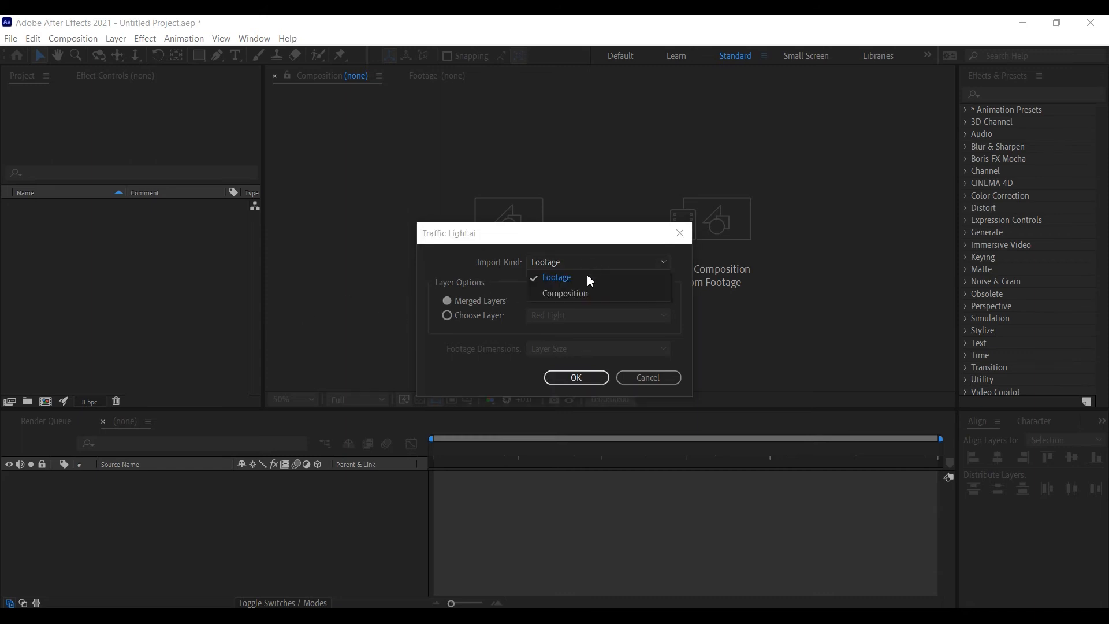
left_click(583, 293)
left_click(577, 357)
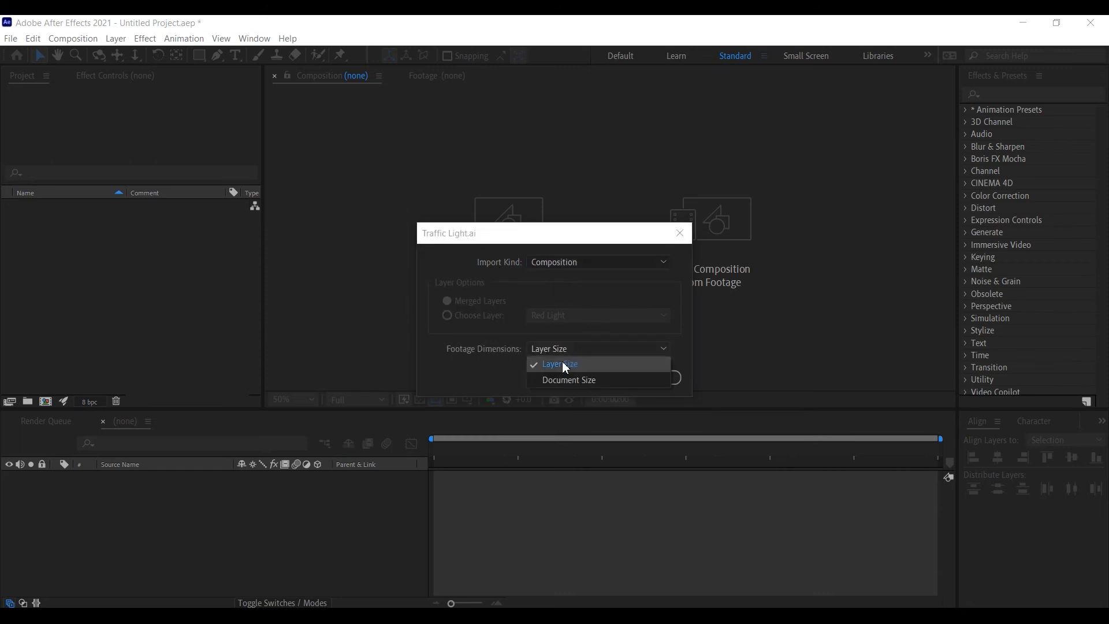
left_click(563, 369)
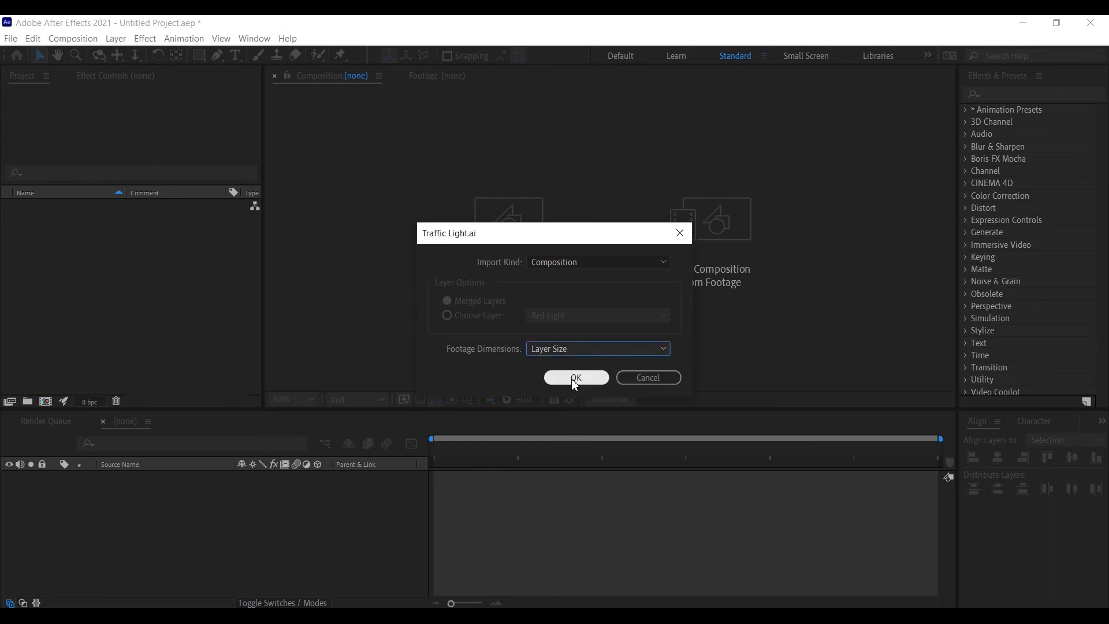
left_click(576, 377)
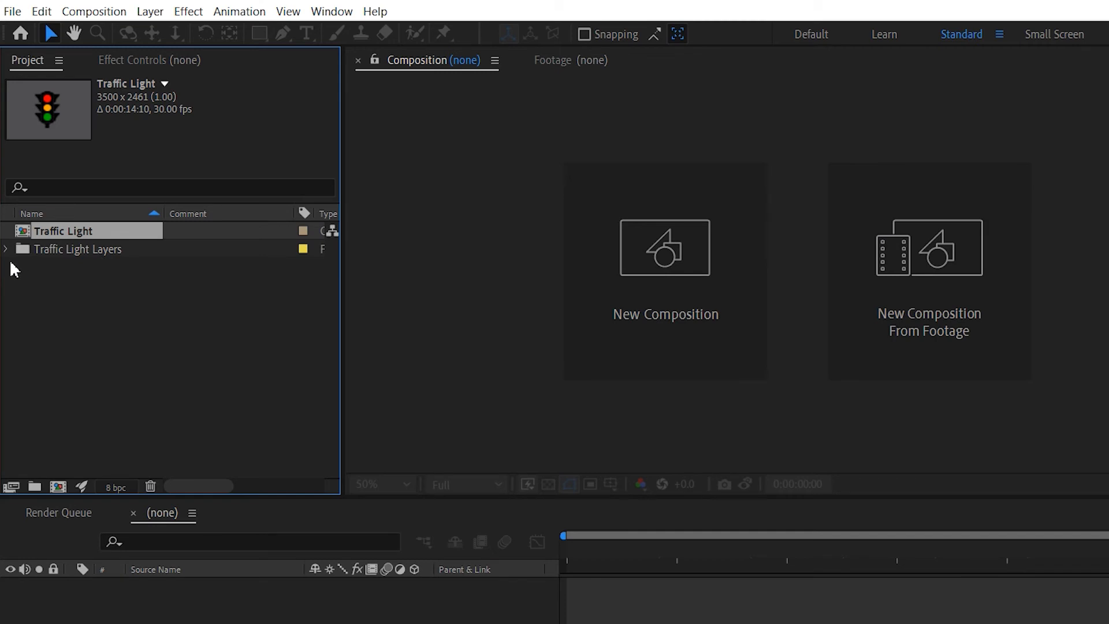
Examine the imported Illustrator layers one by one inside the Traffic Light Layers folder, and collapse the folder
left_click(6, 249)
left_click(60, 250)
left_click(116, 265)
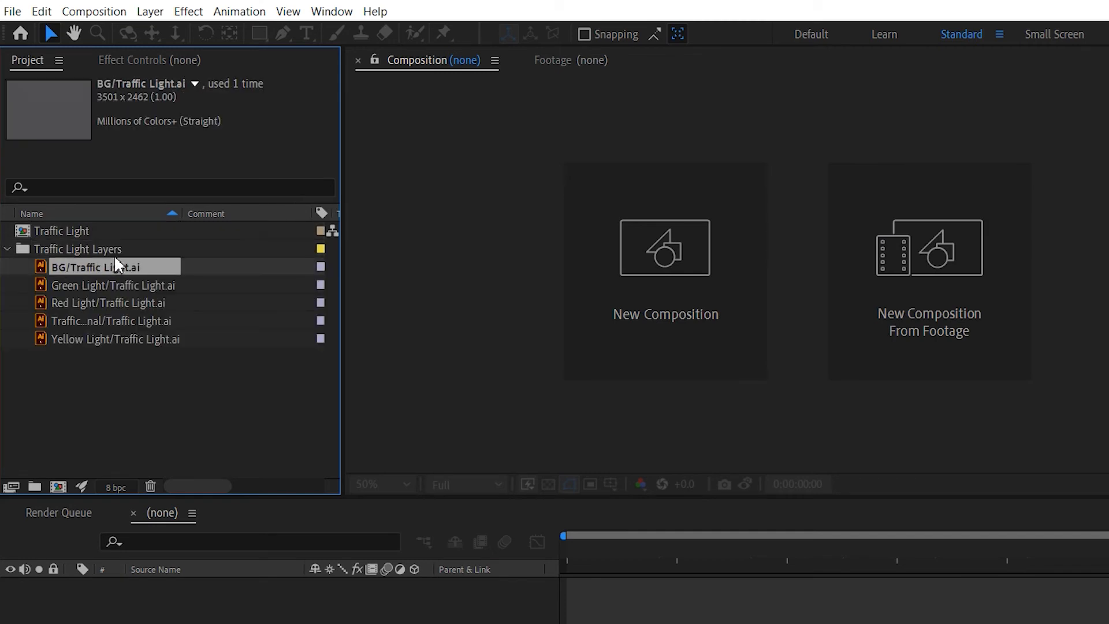
left_click(68, 286)
left_click(81, 305)
left_click(87, 324)
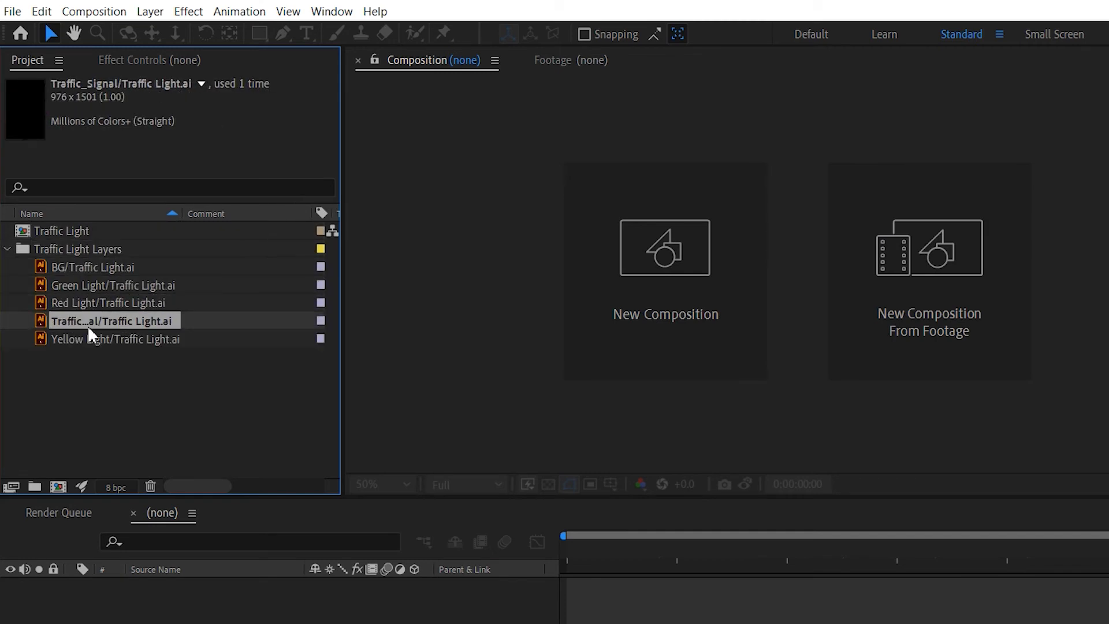
left_click(137, 339)
left_click(7, 250)
Place the Traffic Light composition in the empty timeline, open the nested composition, and fit it in the preview
left_click_drag(62, 231, 149, 502)
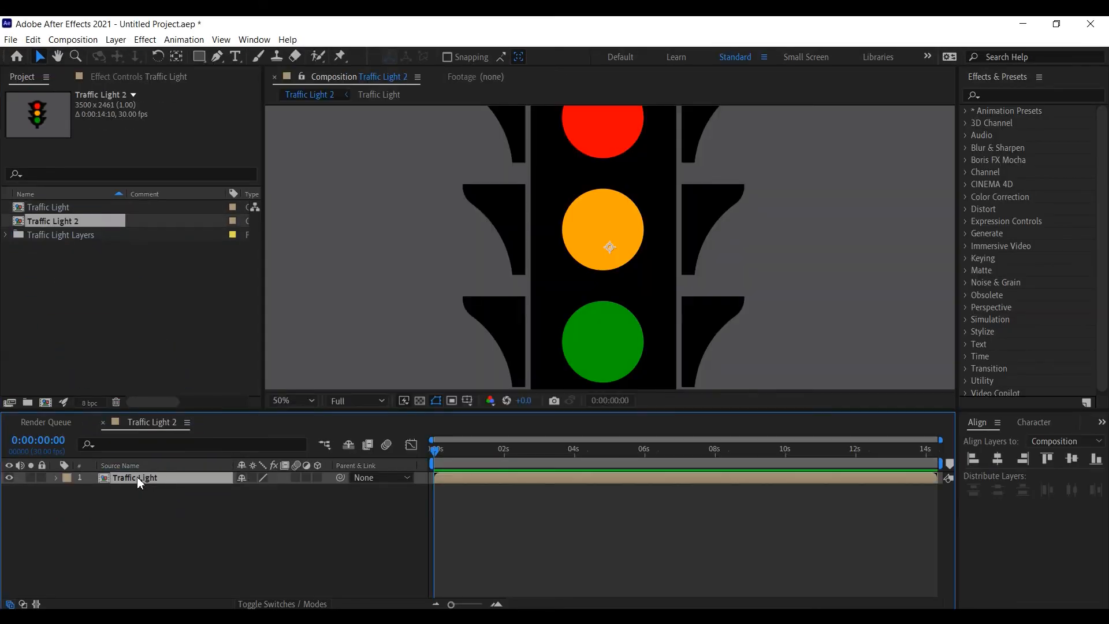
double_click(137, 477)
left_click(131, 479)
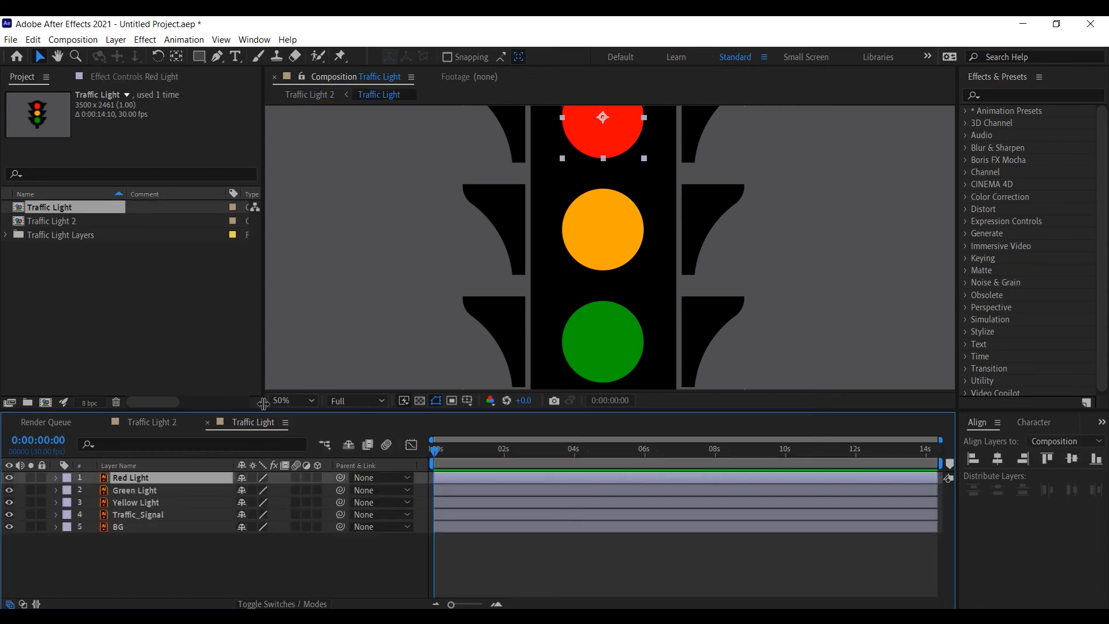
left_click(284, 401)
left_click(289, 136)
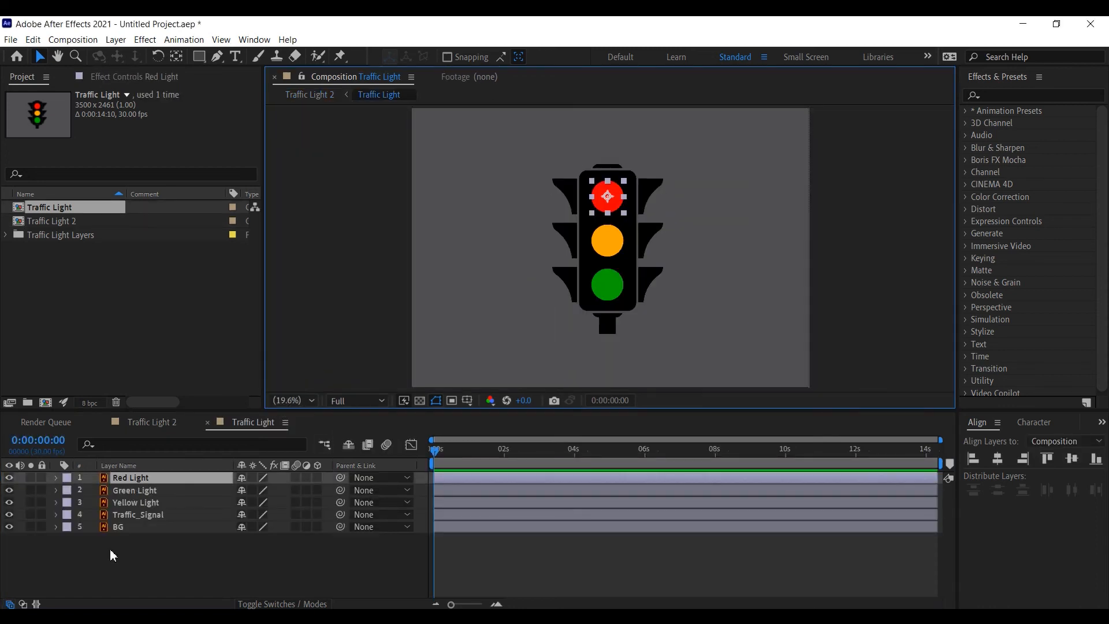
Check each light, the Traffic_Signal and the BG layer of the Traffic Light composition by toggling their visibility
mouse_move(9, 479)
left_mouse_down()
mouse_move(10, 531)
mouse_move(9, 478)
left_mouse_up()
left_click(9, 526)
left_click(566, 546)
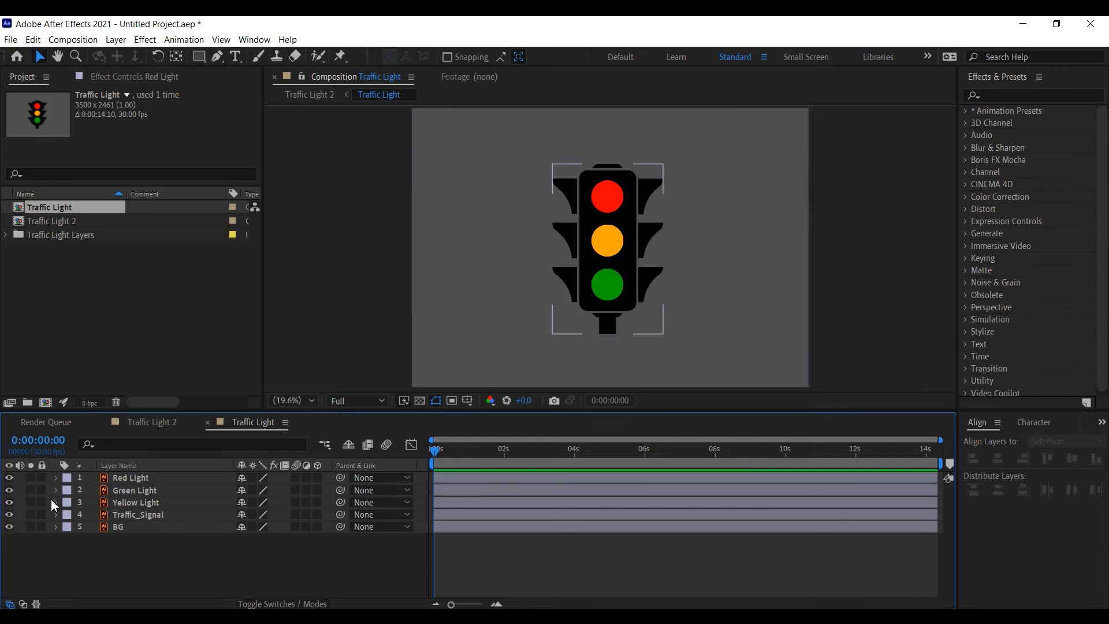
left_click_drag(10, 477, 12, 508)
left_click(10, 502)
left_click(11, 490)
left_click(9, 478)
left_click(155, 515)
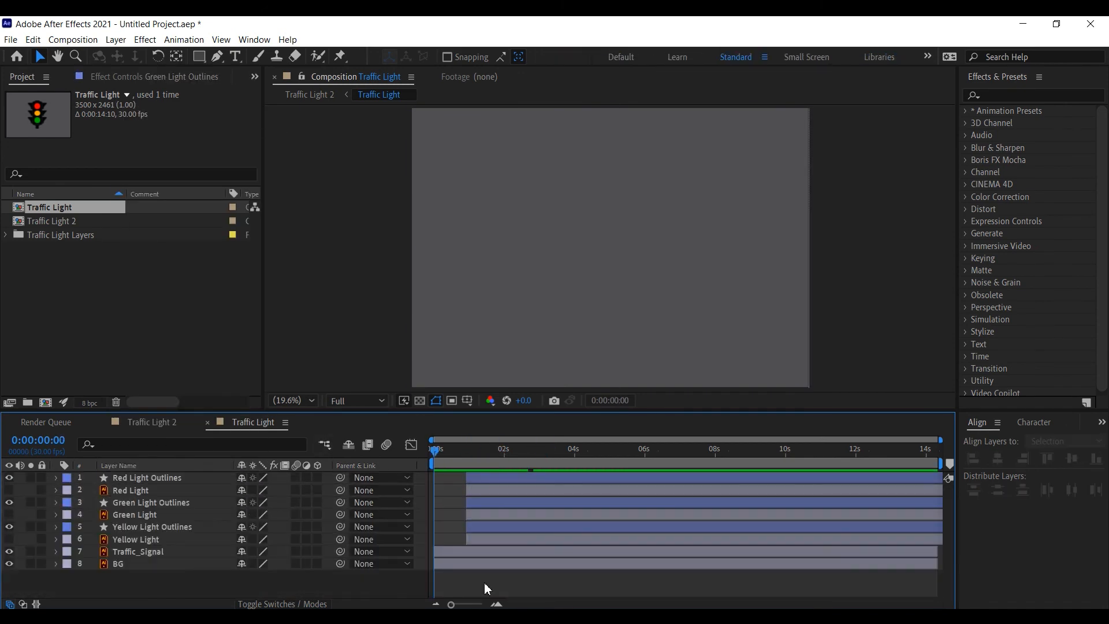
Preview the animation of the light outlines and return the playhead to the start of the Traffic Light composition
key("space")
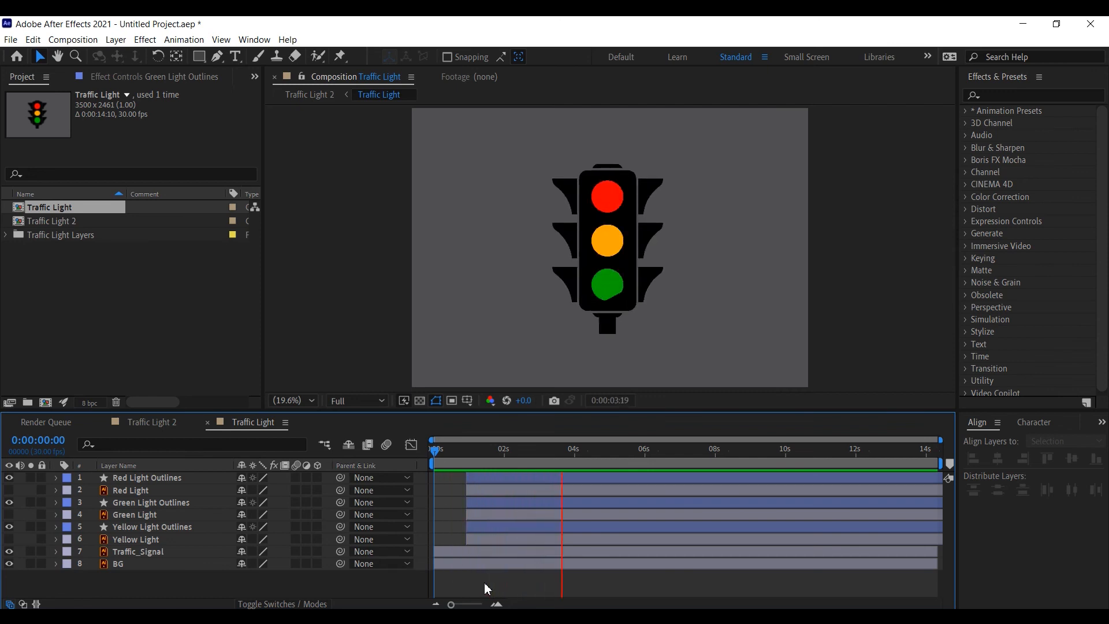
key("space")
left_click_drag(494, 462, 424, 460)
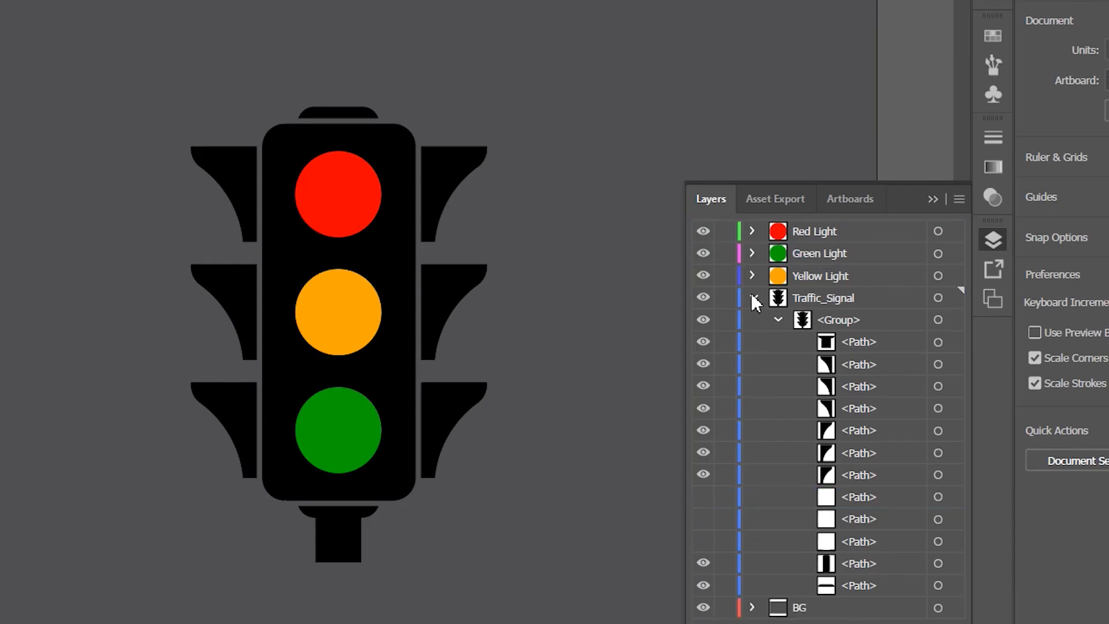
In Illustrator, collapse the Traffic_Signal layer and review the separated light layers by toggling their visibility
left_click(752, 298)
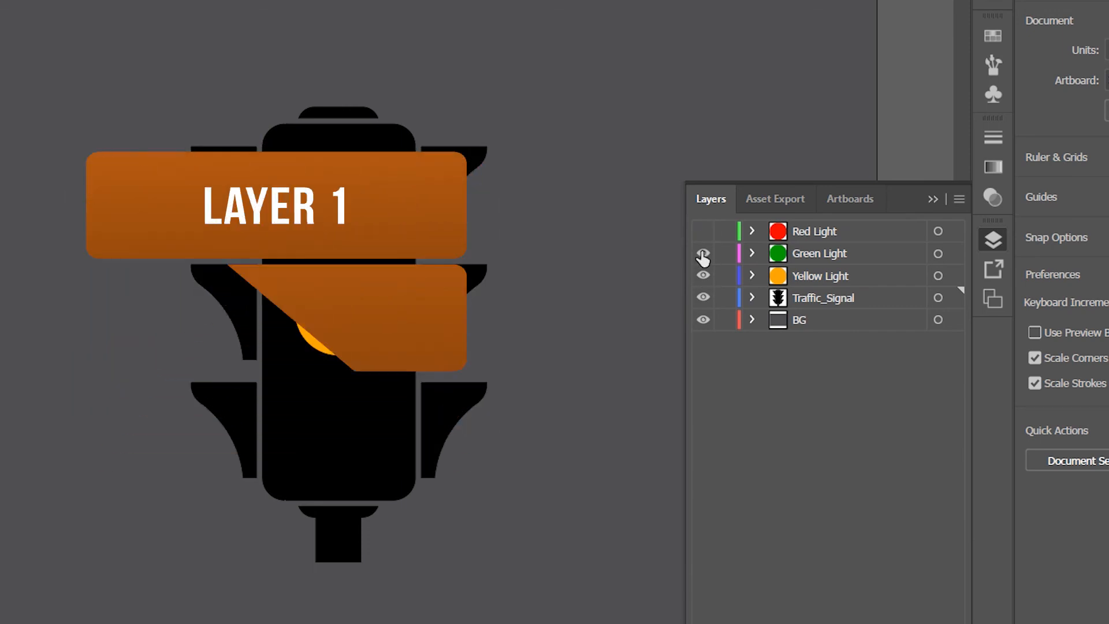
left_click(745, 309)
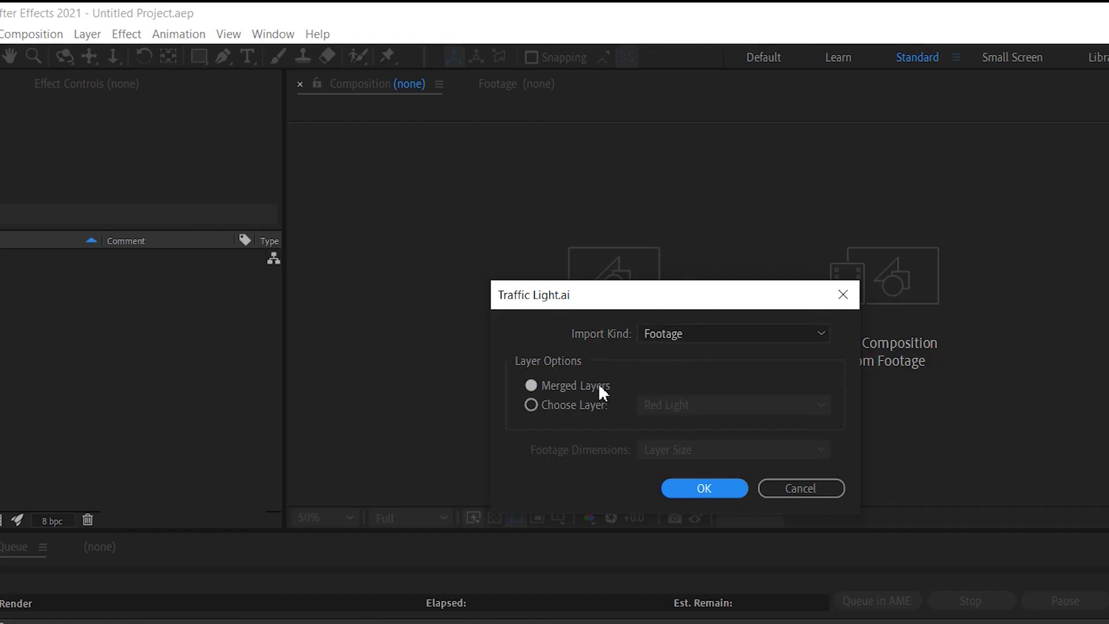
In After Effects, open the import kind choices for Traffic Light.ai
left_click(671, 333)
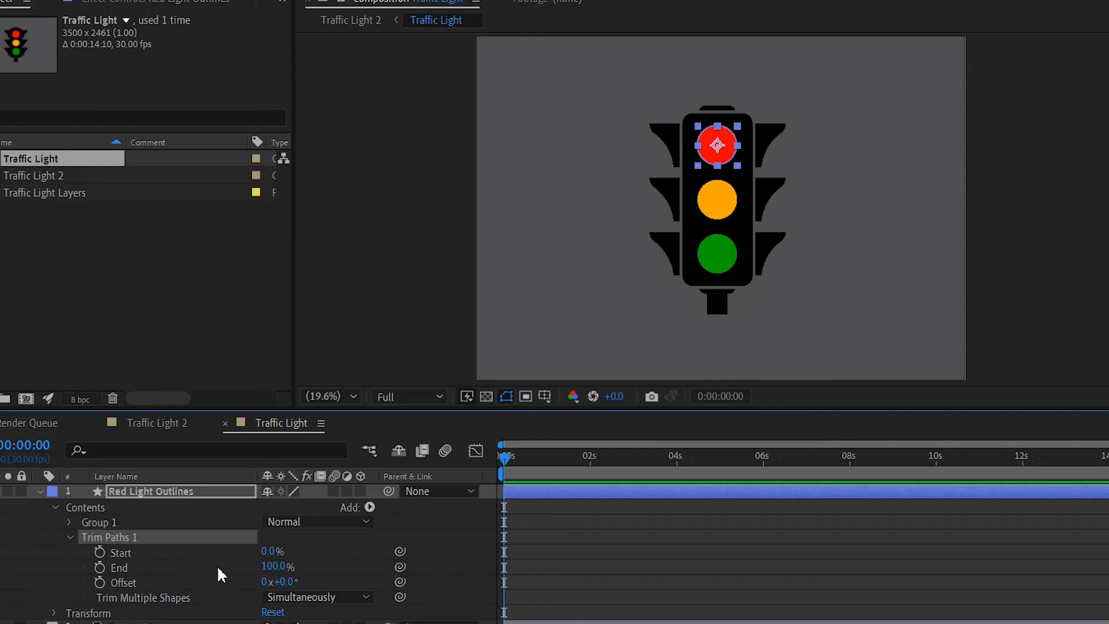
Set the End value of Trim Paths 1 on the Red Light Outlines layer to 0%
left_click_drag(270, 567, 207, 575)
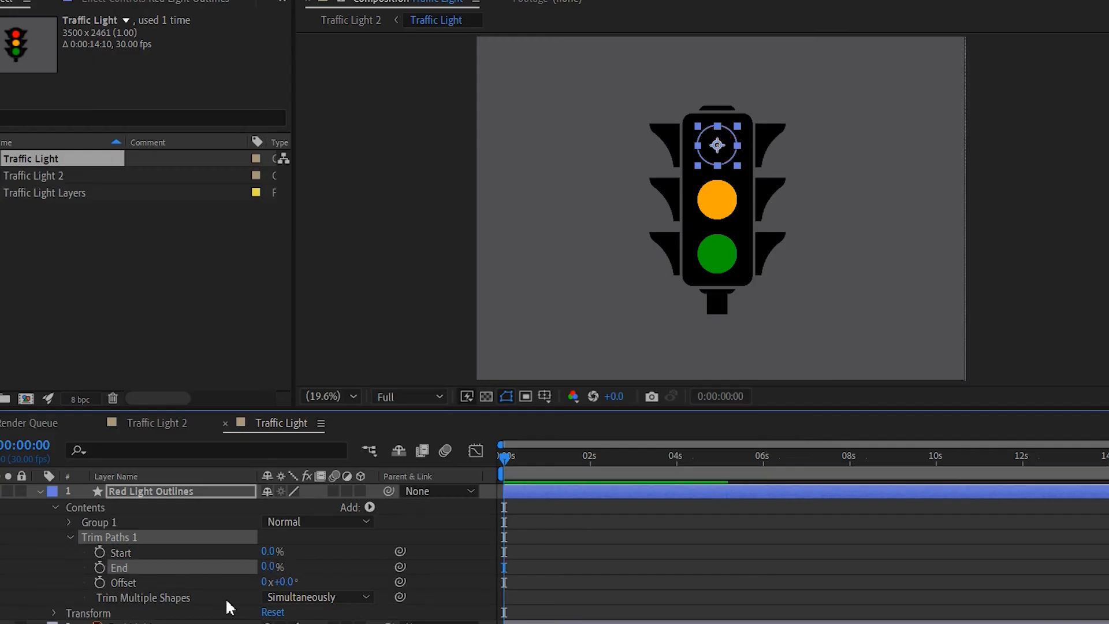